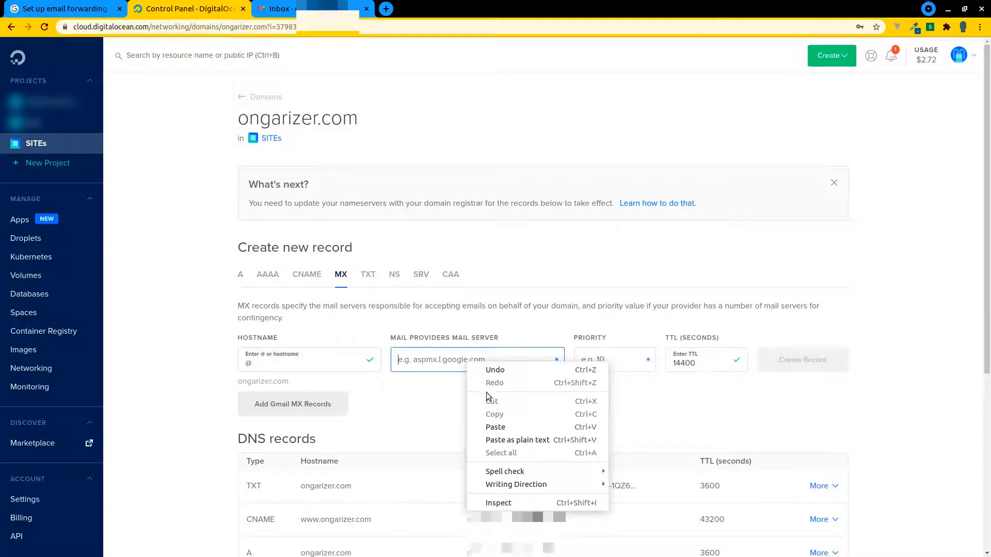
- Create an MX record pointing to gmr-smtp-in.l.google.com with priority 5 and TTL 3600
{"action": "left_click", "coordinate": [495, 427]}
{"action": "left_click", "coordinate": [593, 362]}
{"action": "type", "text": "5"}
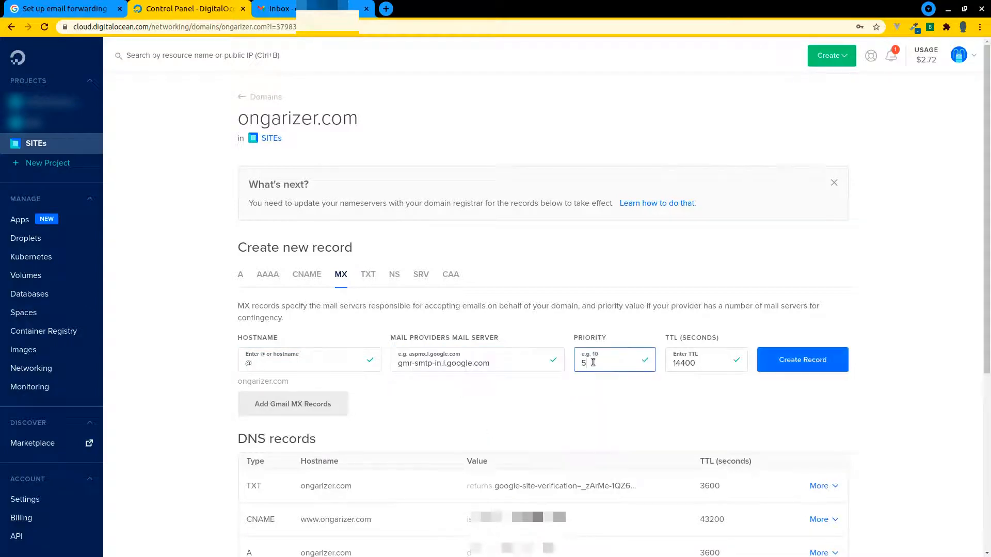
{"action": "key", "text": "Tab"}
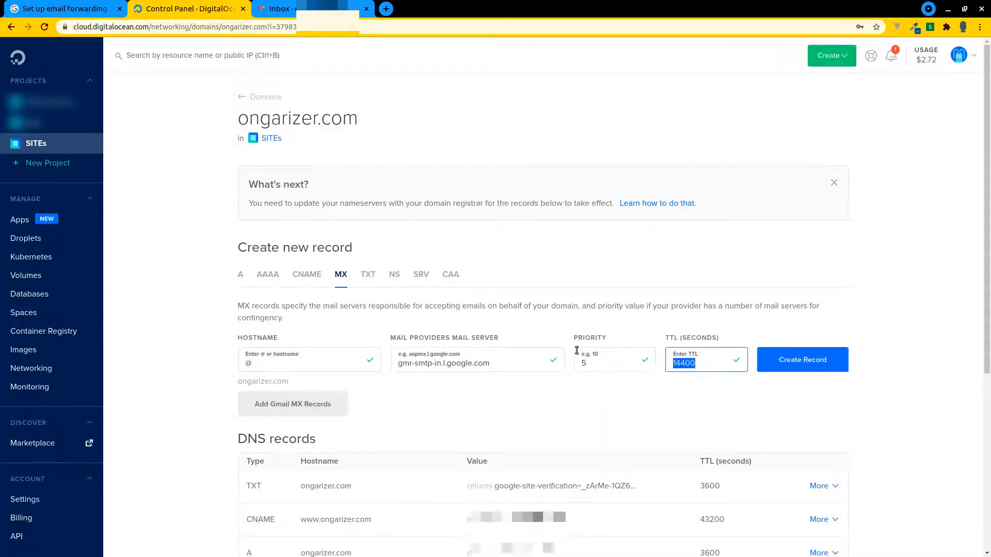
{"action": "type", "text": "3600"}
{"action": "left_click", "coordinate": [790, 356]}
{"action": "left_click_drag", "start_coordinate": [986, 234], "coordinate": [989, 364]}
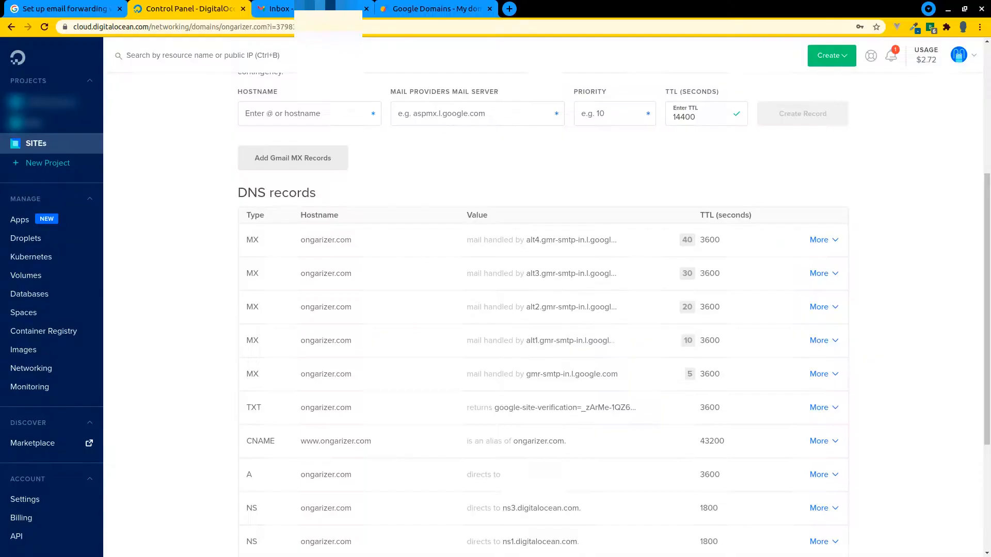
{"action": "left_click", "coordinate": [431, 11]}
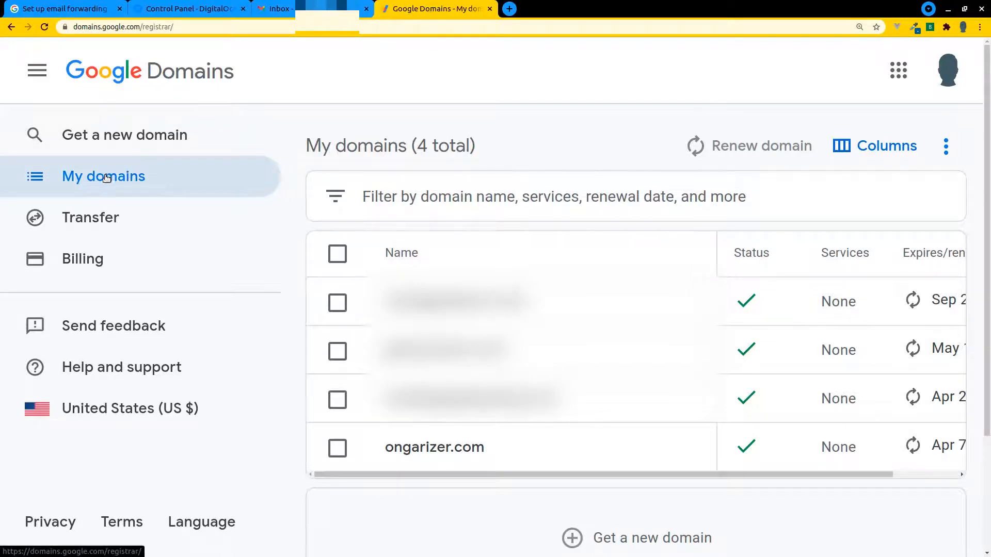
- Go to the ongarizer.com Email page in Google Domains and begin a new forwarding alias
{"action": "left_click", "coordinate": [438, 451]}
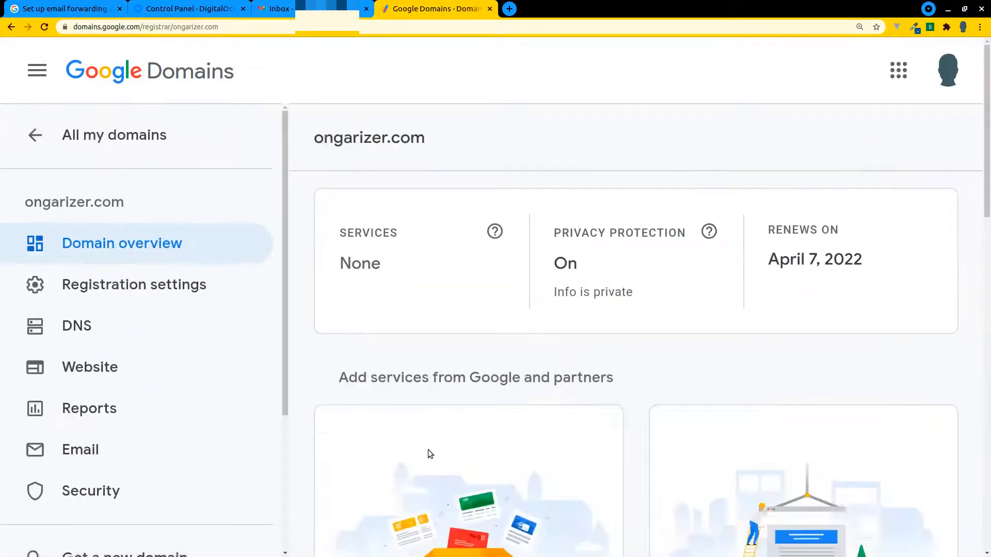
{"action": "left_click", "coordinate": [87, 453]}
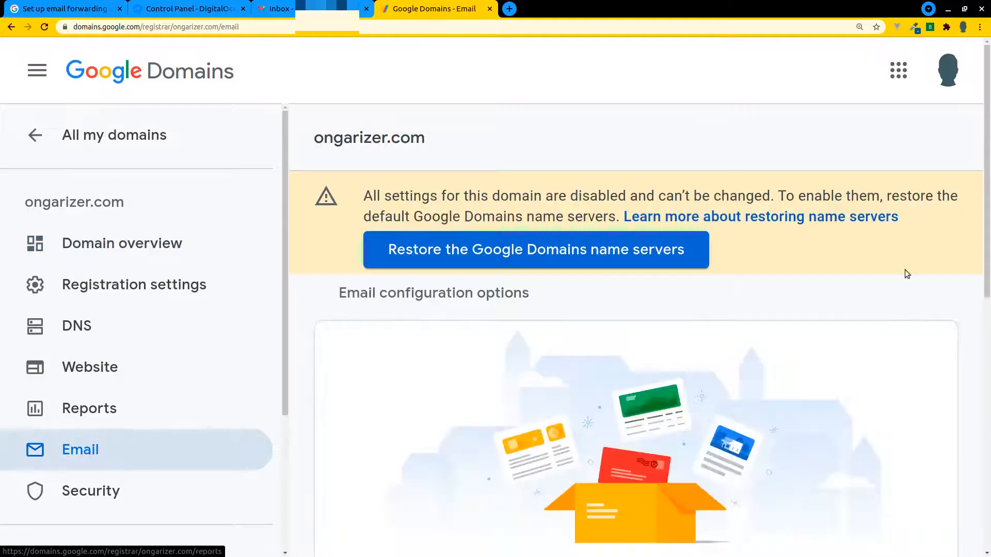
{"action": "left_click_drag", "start_coordinate": [988, 135], "coordinate": [987, 429]}
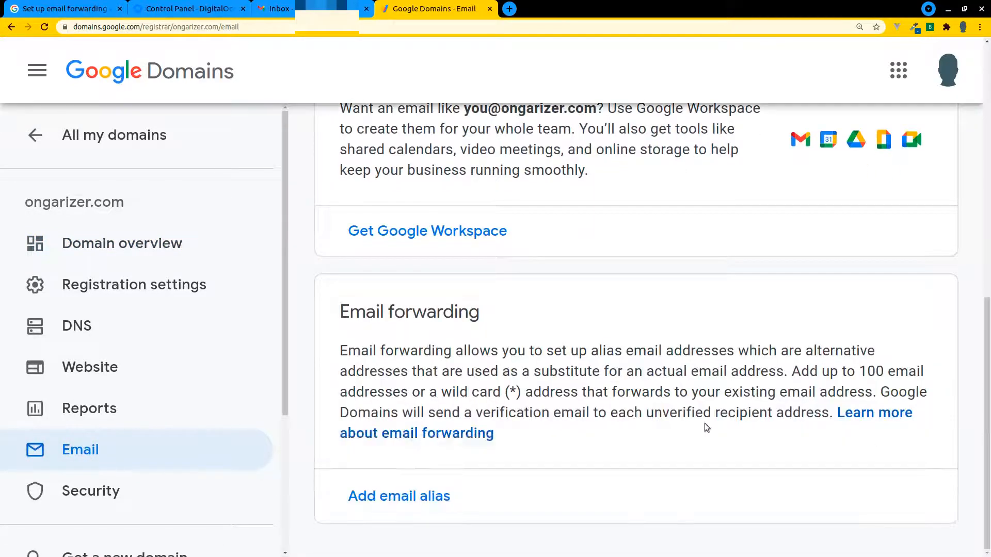
{"action": "left_click", "coordinate": [408, 496]}
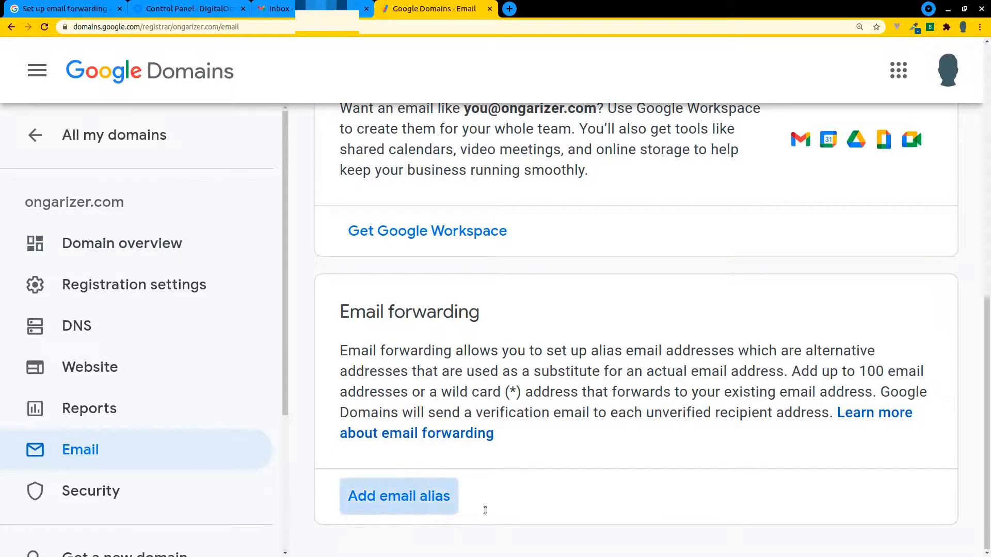
{"action": "left_click_drag", "start_coordinate": [988, 344], "coordinate": [987, 423]}
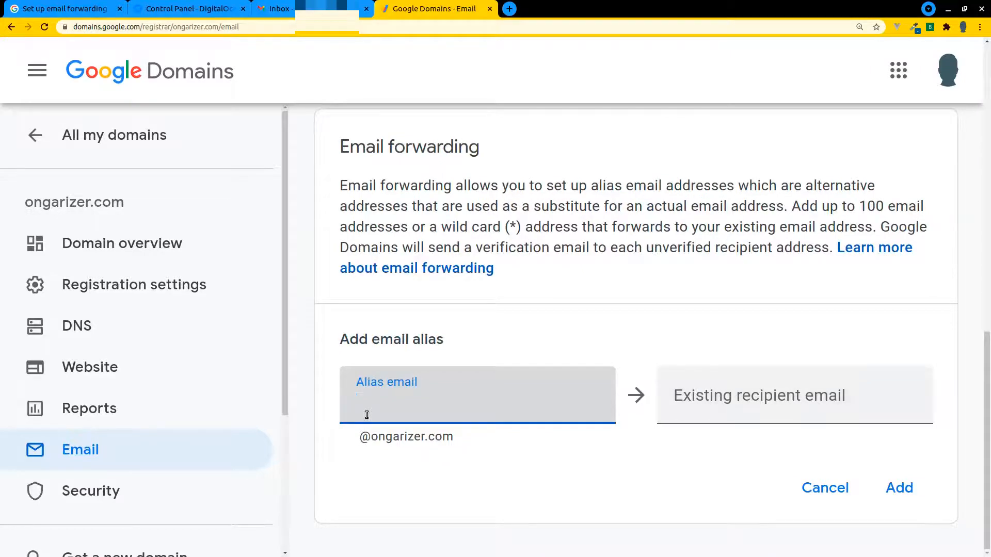
- Save an ongarizer.com alias forwarding to the existing Gmail address, then open its verification email
{"action": "key", "text": "Tab"}
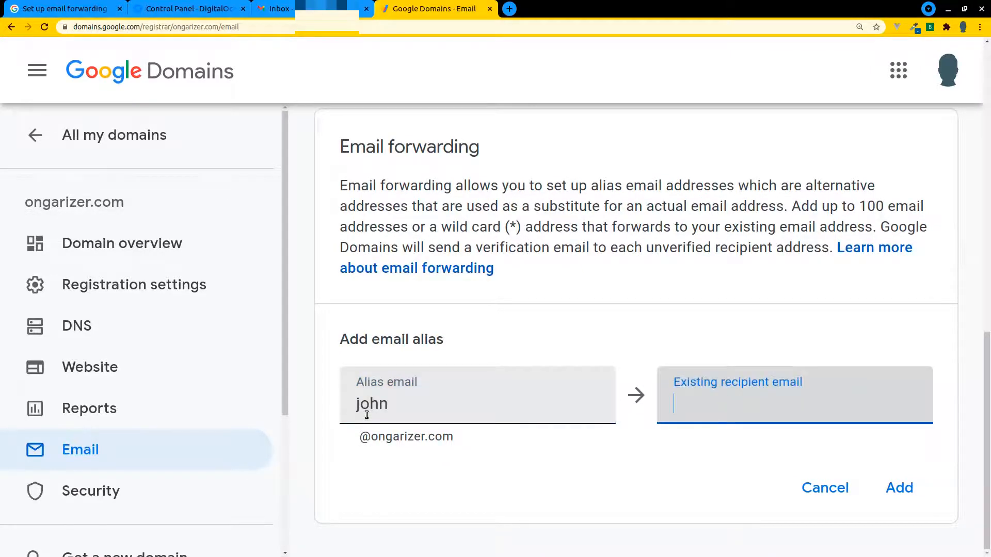
{"action": "key", "text": "ctrl+v"}
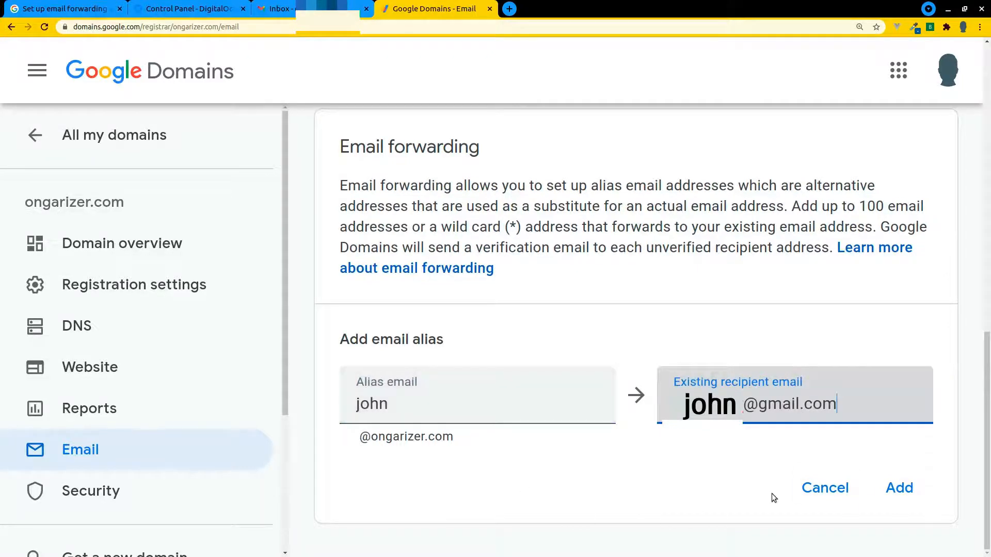
{"action": "left_click", "coordinate": [911, 488]}
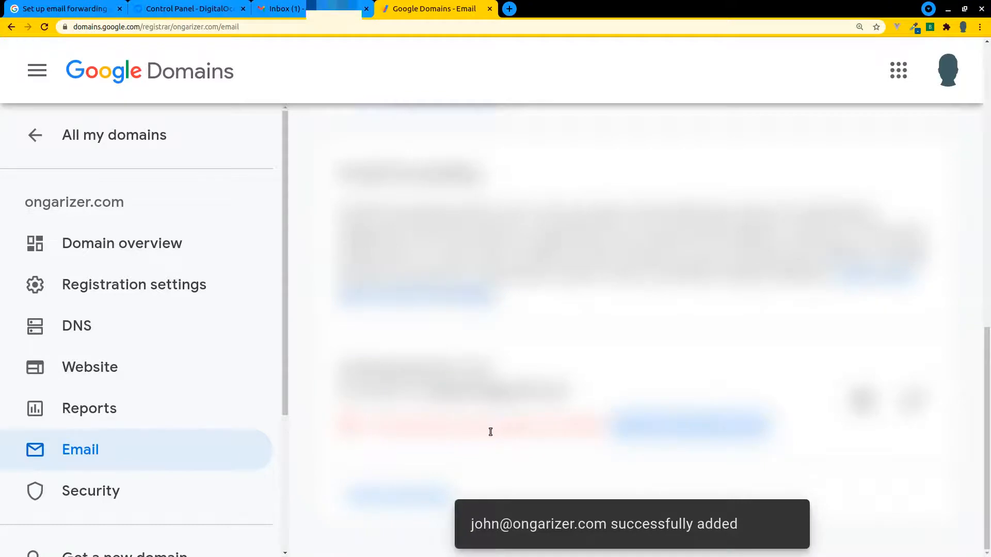
{"action": "left_click", "coordinate": [281, 9]}
{"action": "left_click", "coordinate": [362, 133]}
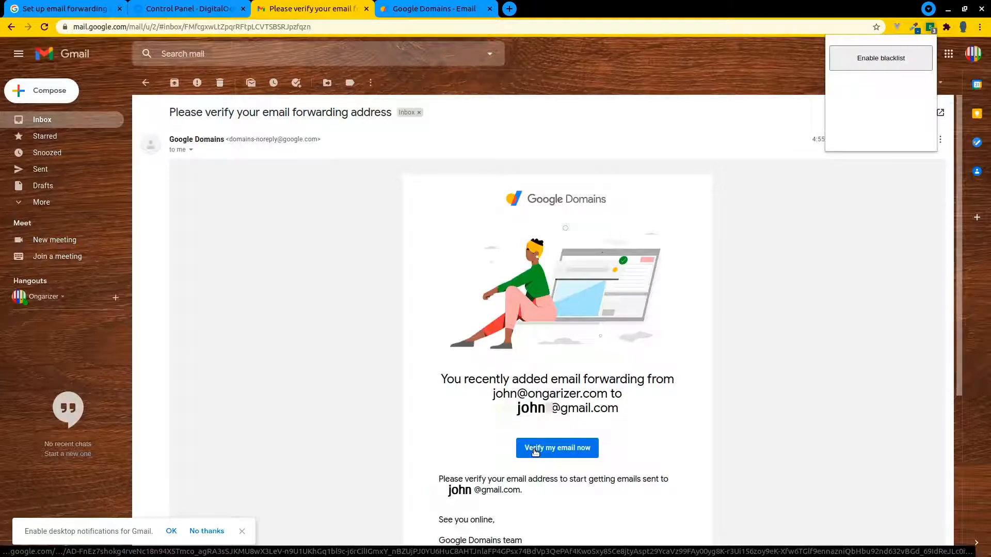
- Verify the forwarding address from the Google Domains email and return to the Gmail inbox
{"action": "left_click", "coordinate": [534, 449]}
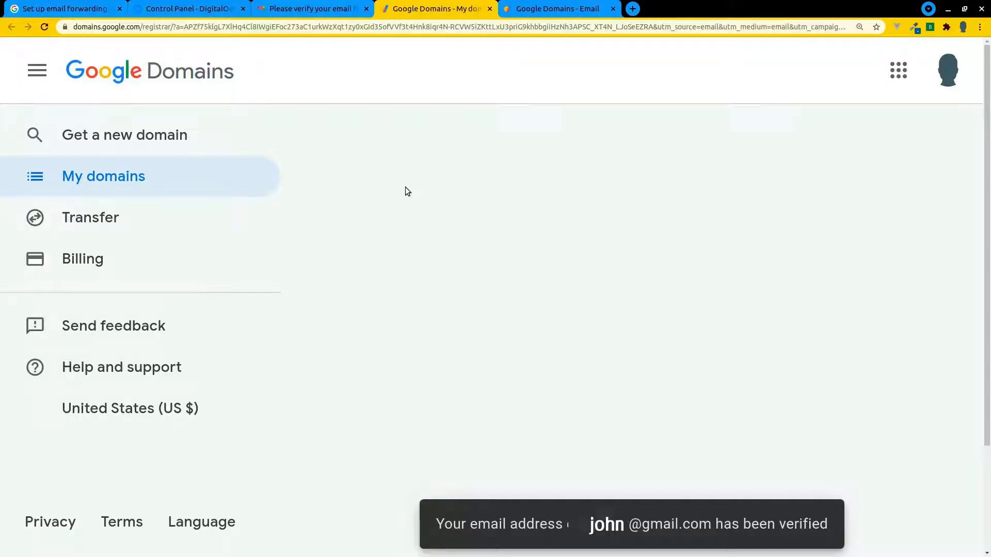
{"action": "left_click", "coordinate": [330, 9]}
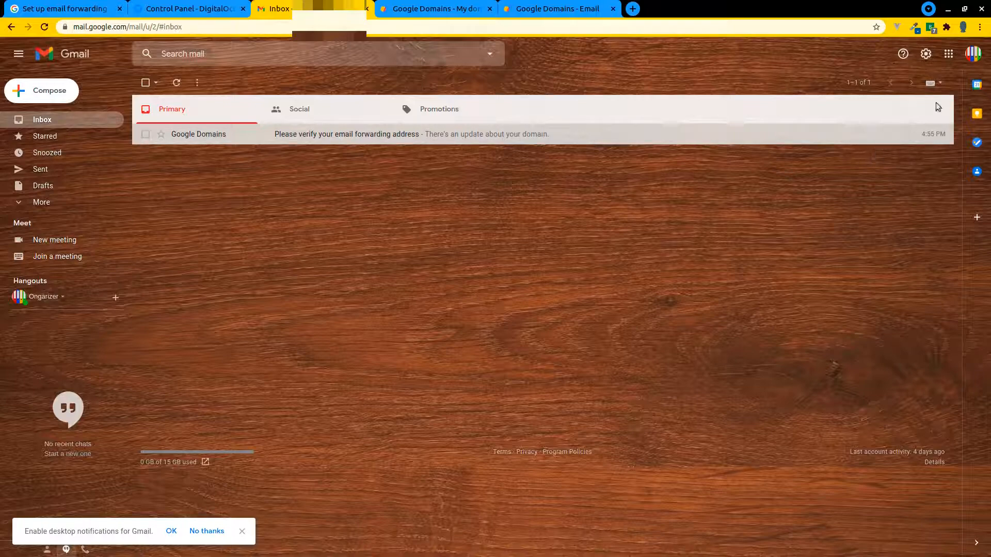
{"action": "left_click", "coordinate": [972, 53]}
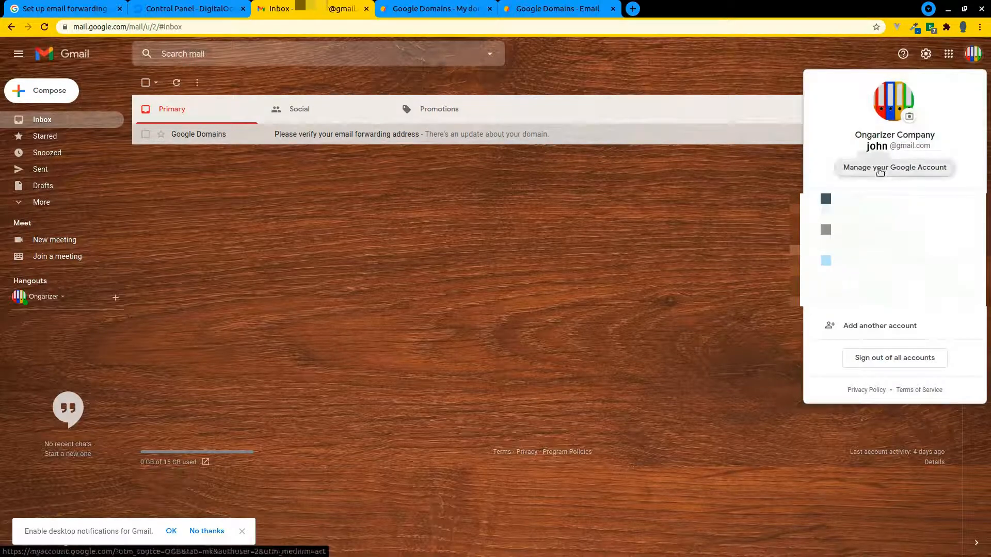
- Go to the Google Account Security page and bring up 2-Step Verification
{"action": "left_click", "coordinate": [878, 169]}
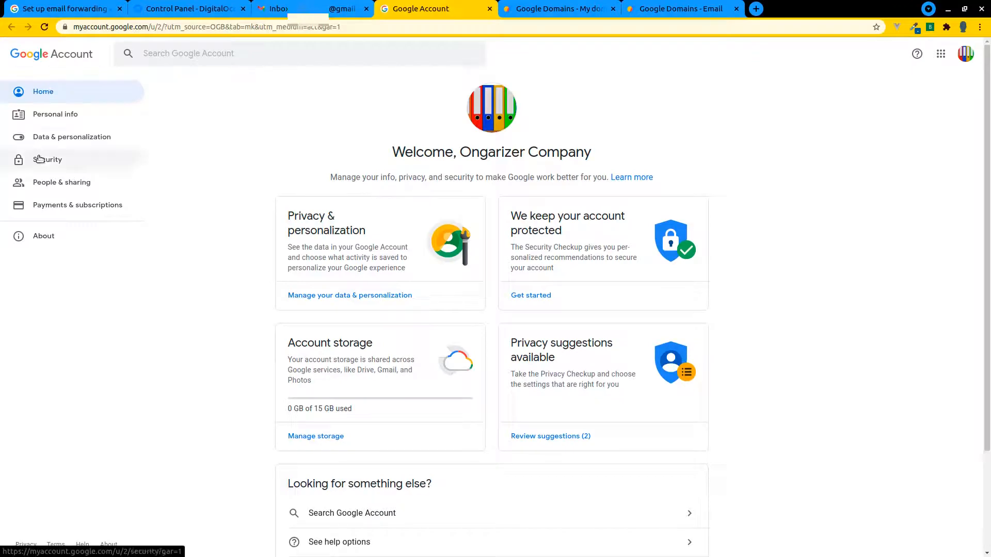
{"action": "left_click", "coordinate": [40, 161]}
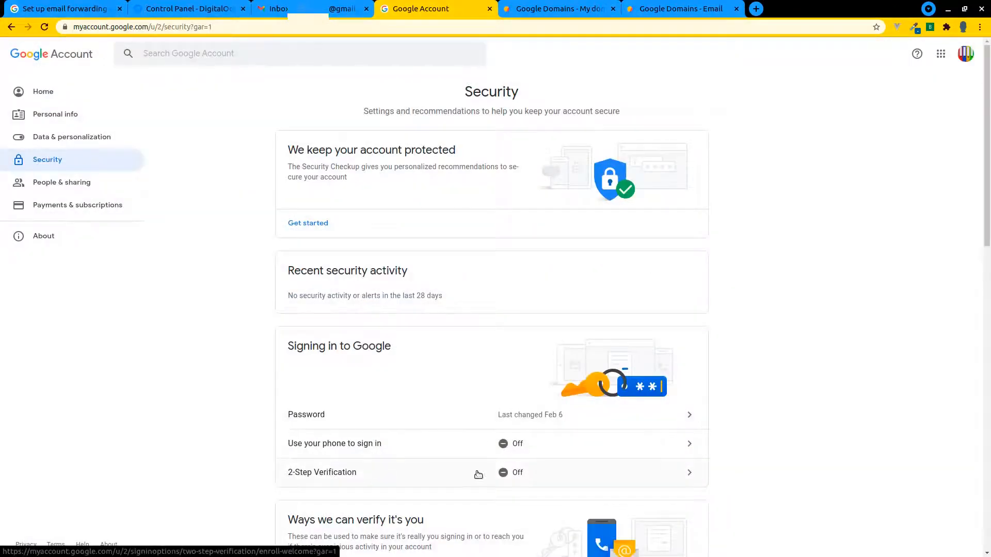
{"action": "left_click", "coordinate": [690, 477]}
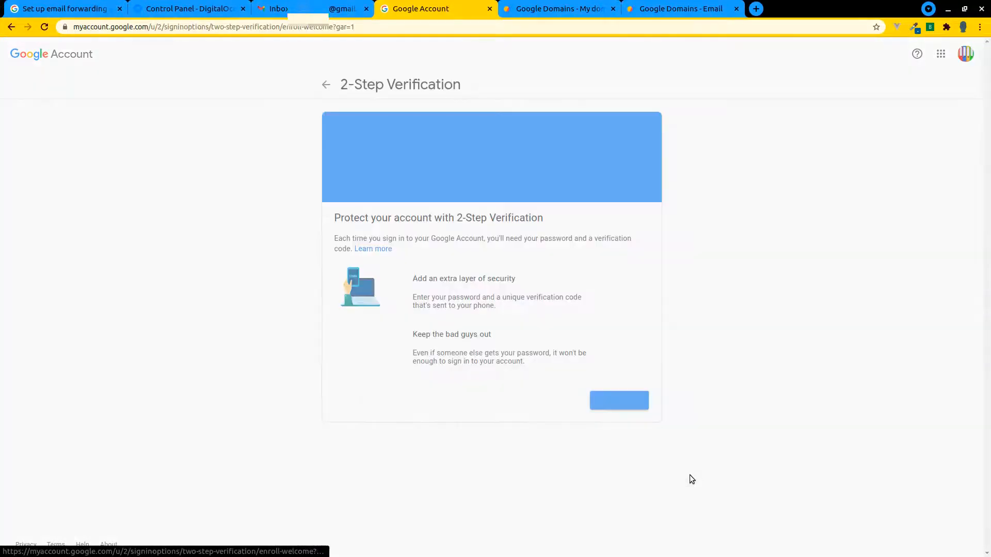
- Turn on 2-Step Verification after confirming the password and entering the phone verification code
{"action": "left_click", "coordinate": [617, 398]}
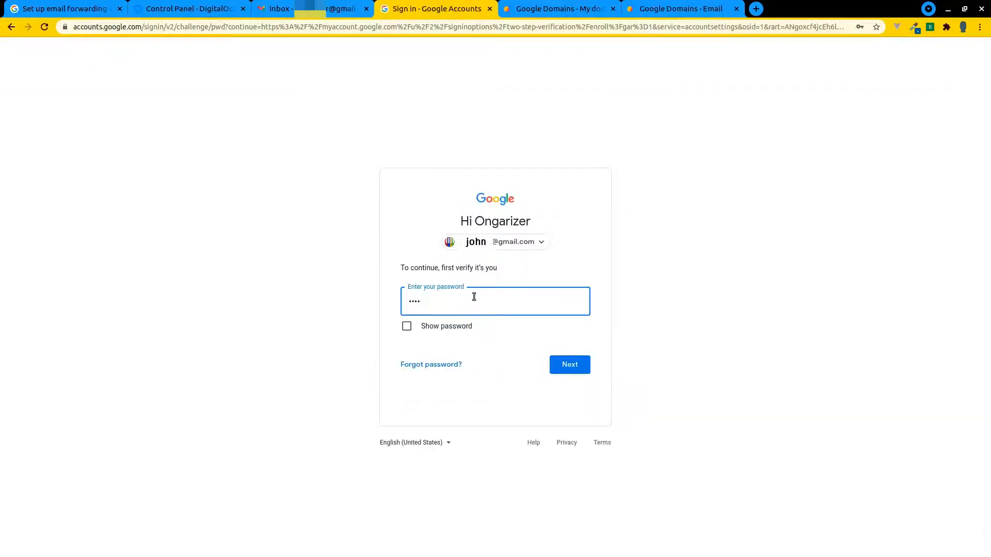
{"action": "left_click", "coordinate": [561, 372]}
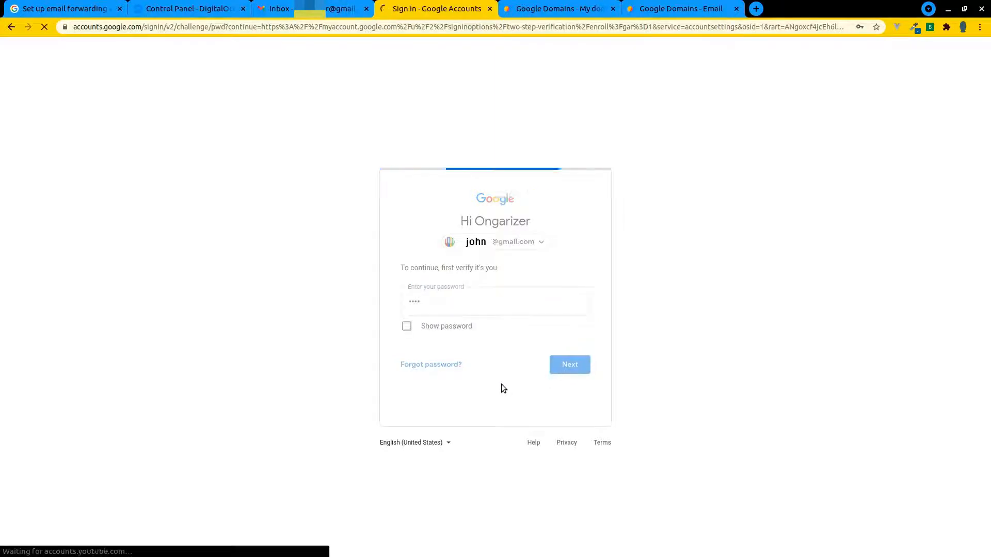
{"action": "left_click", "coordinate": [620, 448]}
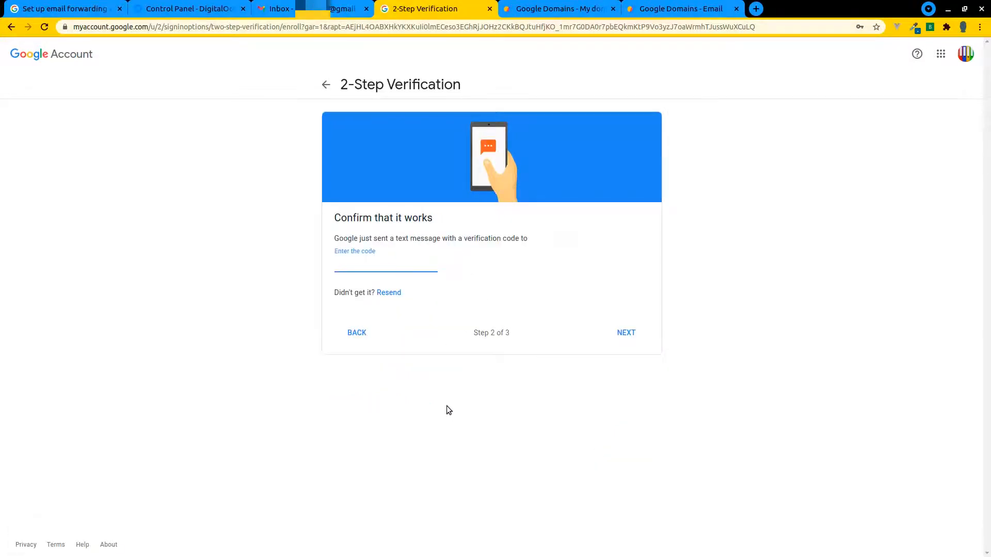
{"action": "left_click", "coordinate": [621, 336]}
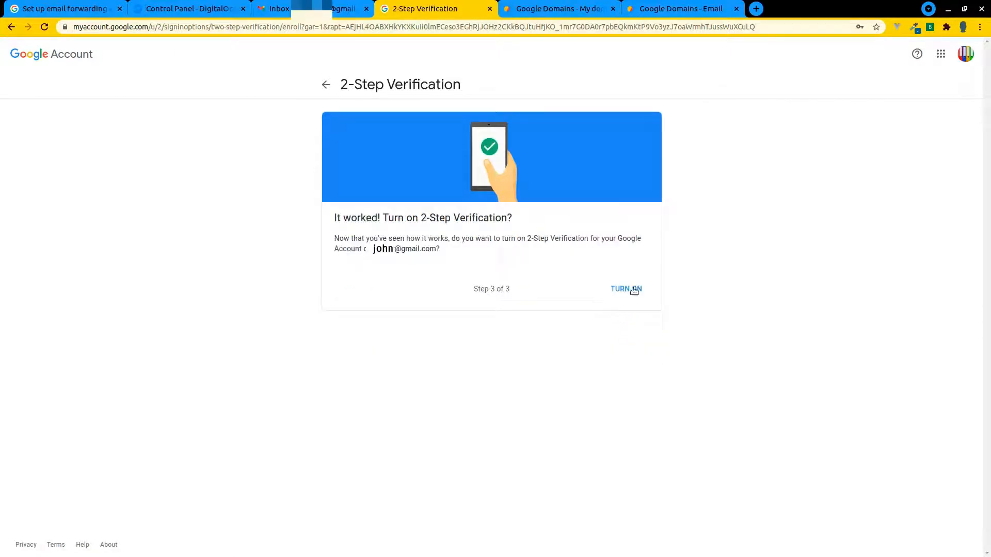
{"action": "left_click", "coordinate": [633, 290]}
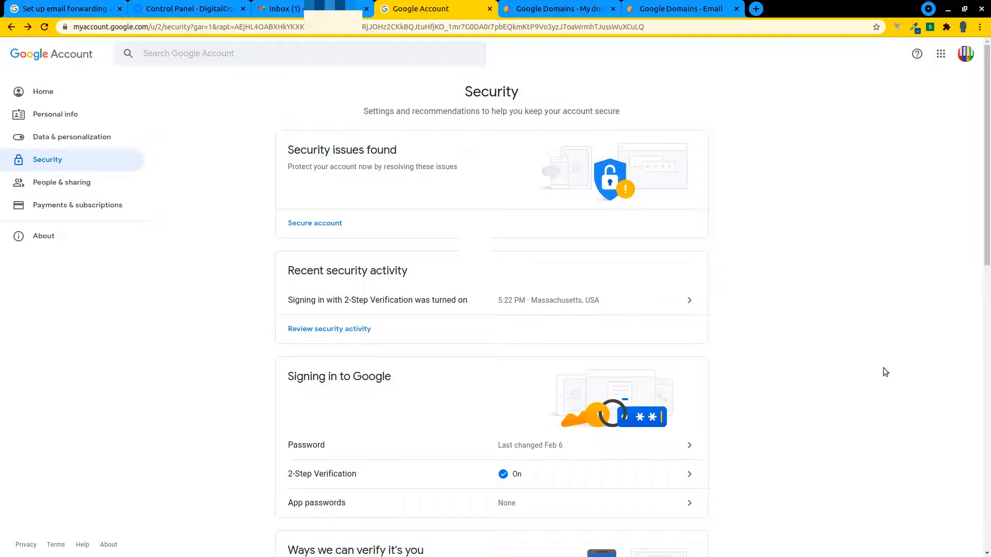
{"action": "left_click", "coordinate": [687, 505]}
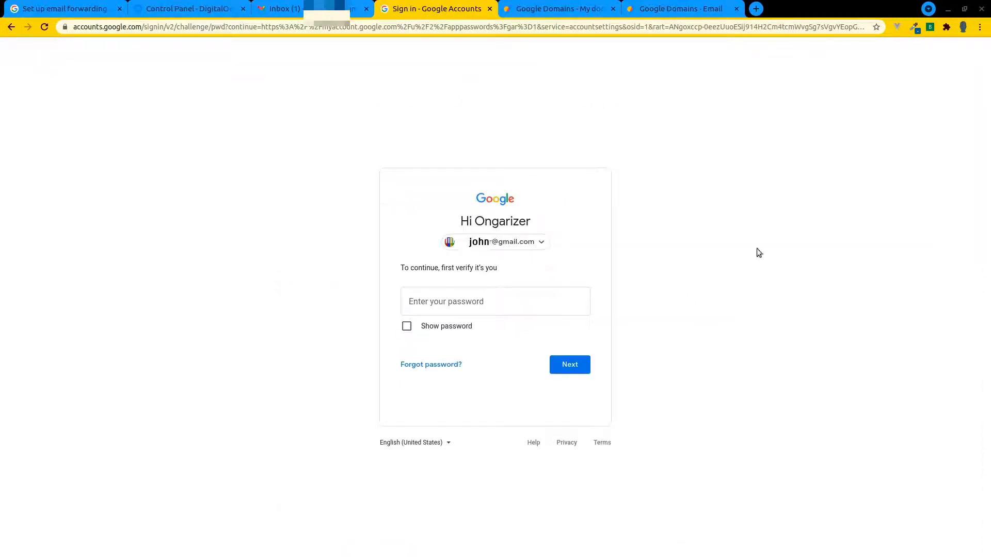
- Re-enter the account password and generate a Mail app password under a custom device name
{"action": "left_click", "coordinate": [438, 297]}
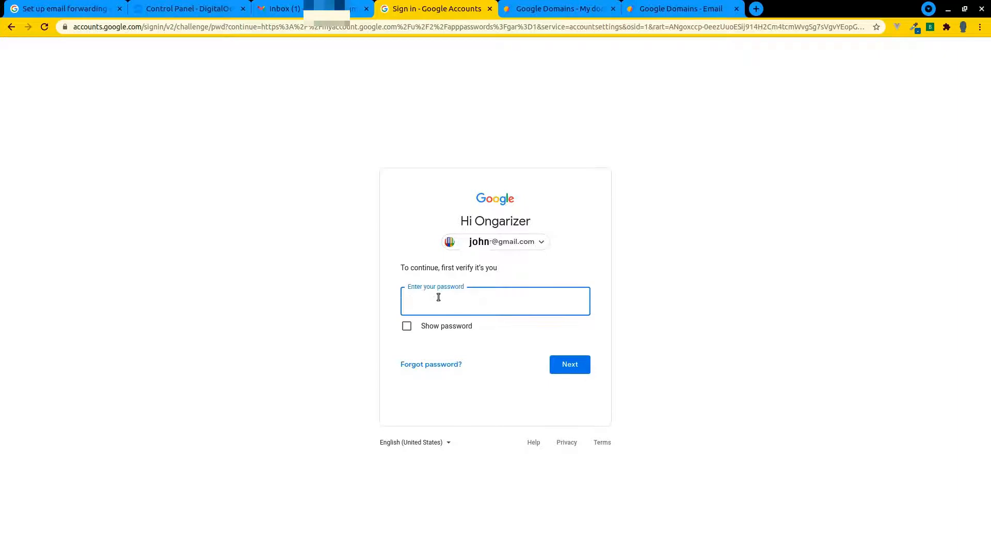
{"action": "key", "text": "ctrl+v"}
{"action": "left_click", "coordinate": [566, 365]}
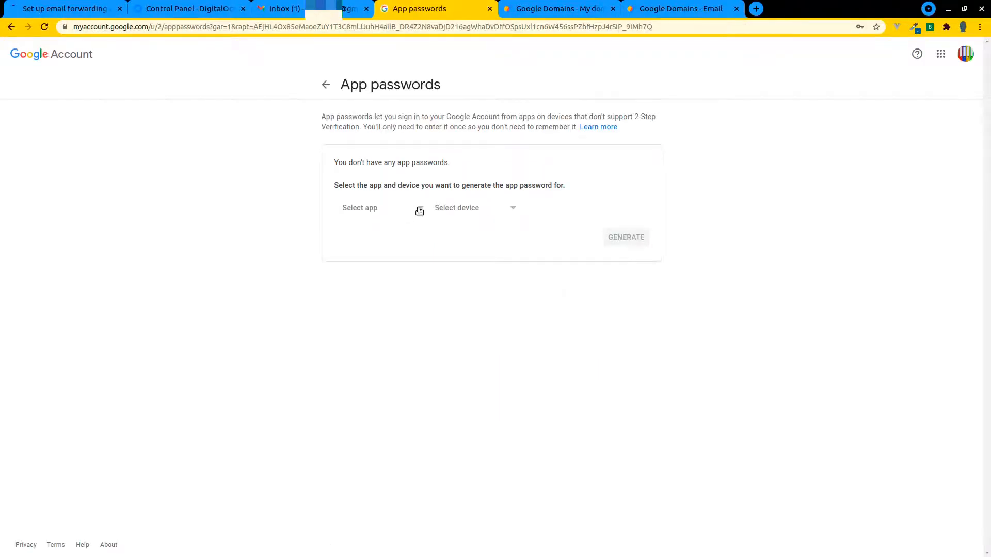
{"action": "left_click", "coordinate": [419, 209]}
{"action": "left_click", "coordinate": [394, 224]}
{"action": "left_click", "coordinate": [465, 208]}
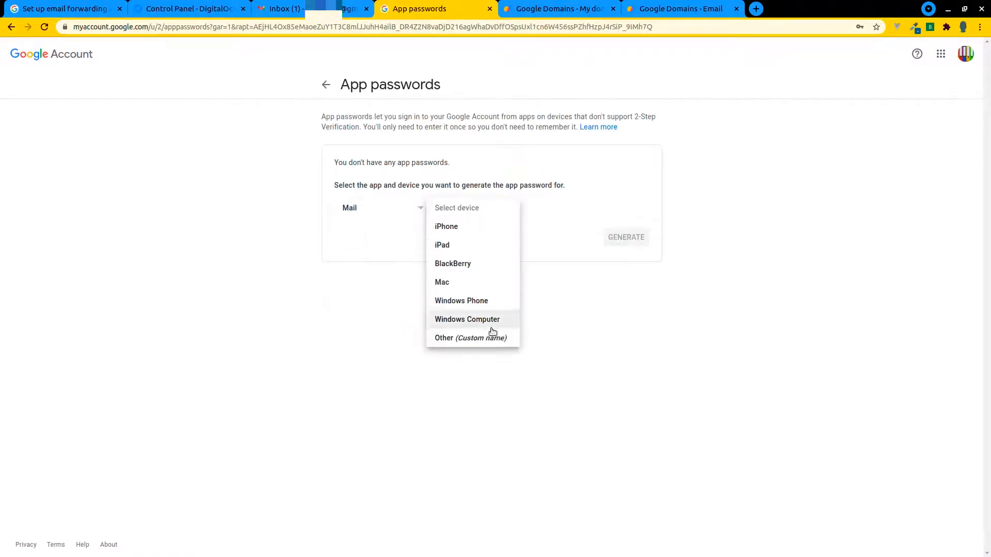
{"action": "left_click", "coordinate": [489, 340]}
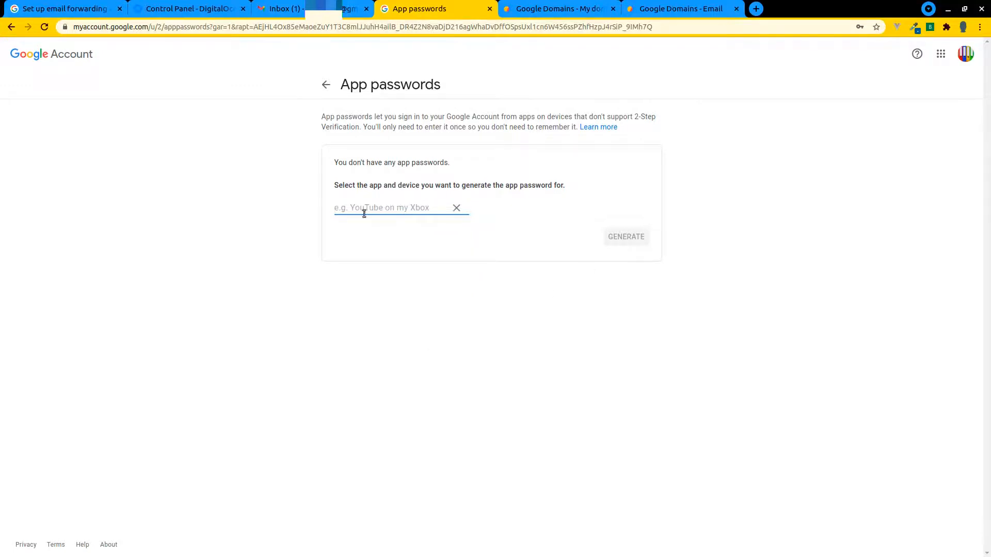
{"action": "type", "text": "John"}
{"action": "key", "text": "alt+Tab"}
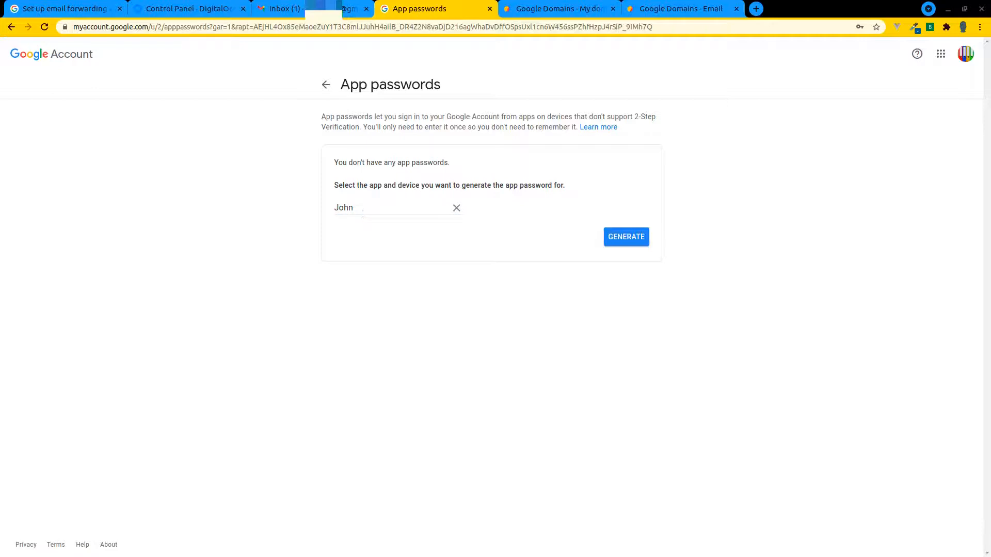
{"action": "type", "text": "email"}
{"action": "left_click", "coordinate": [622, 237]}
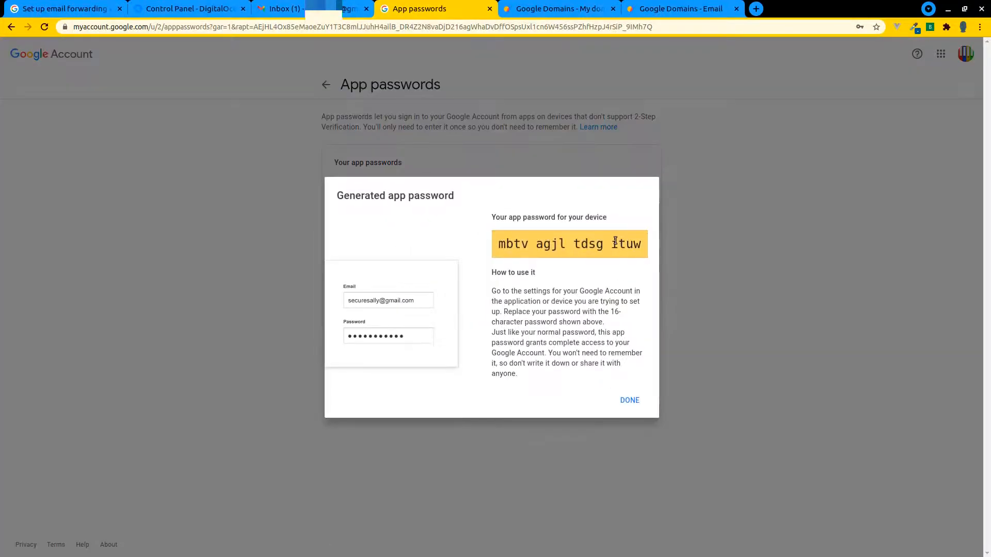
- Copy the generated app password into the text editor and close the password dialog
{"action": "double_click", "coordinate": [616, 241]}
{"action": "right_click", "coordinate": [623, 243]}
{"action": "left_click", "coordinate": [629, 251]}
{"action": "key", "text": "alt+Tab"}
{"action": "right_click", "coordinate": [701, 88]}
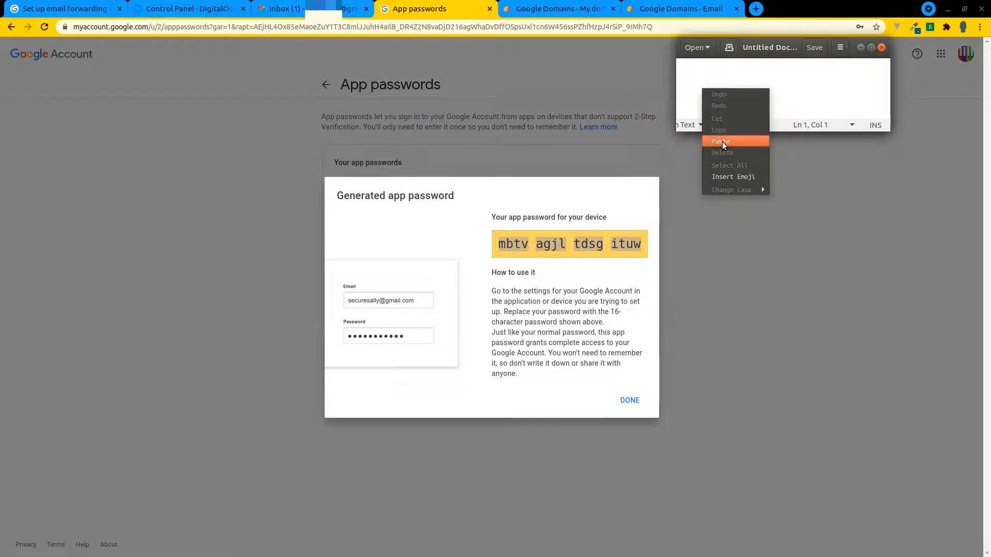
{"action": "left_click", "coordinate": [722, 141]}
{"action": "left_click", "coordinate": [860, 47]}
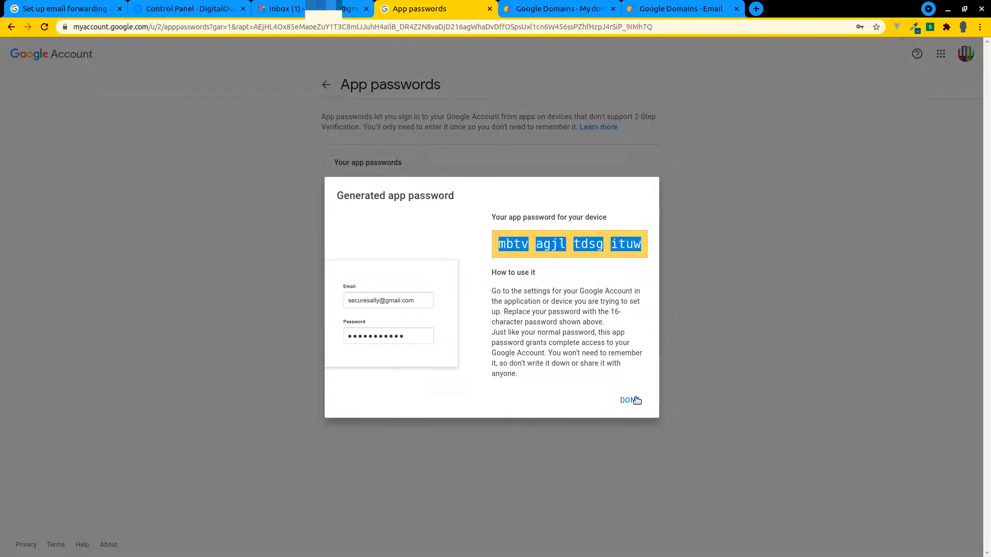
{"action": "left_click", "coordinate": [635, 400]}
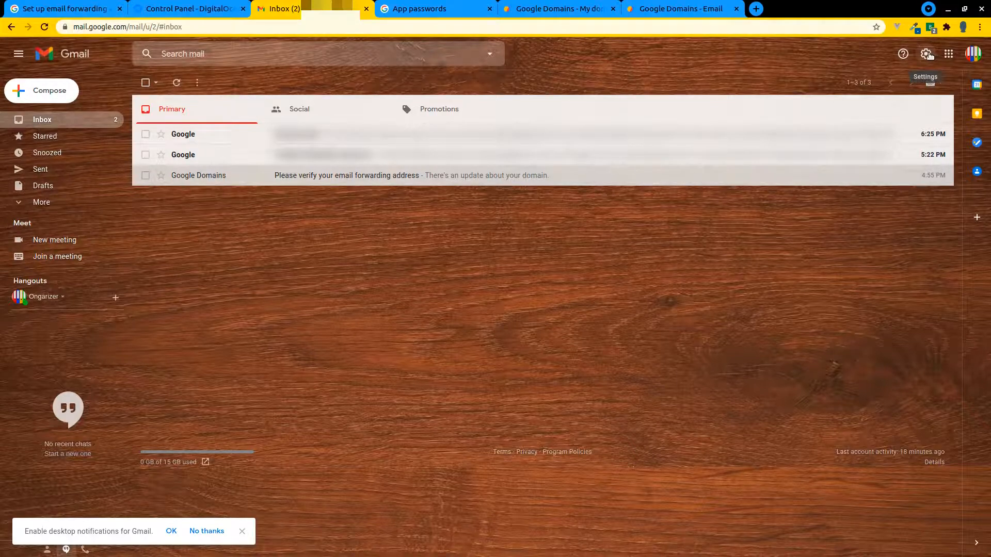
- In Accounts and Import, enter the ongarizer.com address as another send-as address
{"action": "left_click", "coordinate": [927, 55]}
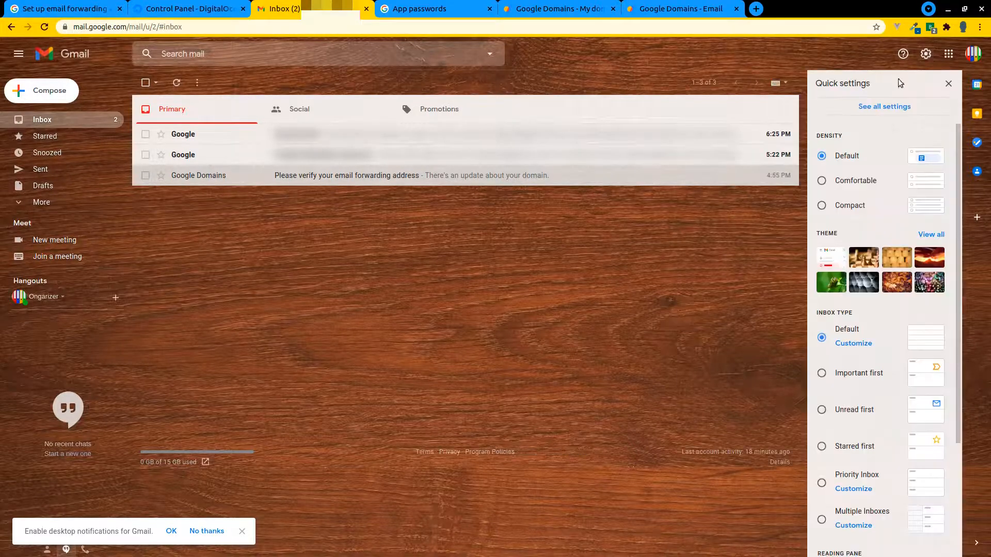
{"action": "left_click", "coordinate": [865, 111]}
{"action": "left_click", "coordinate": [865, 108]}
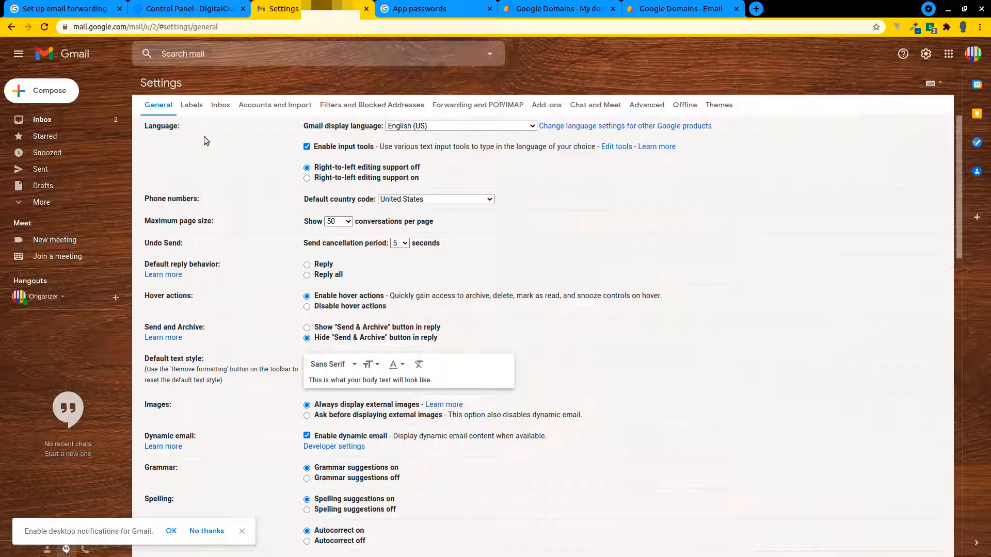
{"action": "left_click", "coordinate": [264, 107]}
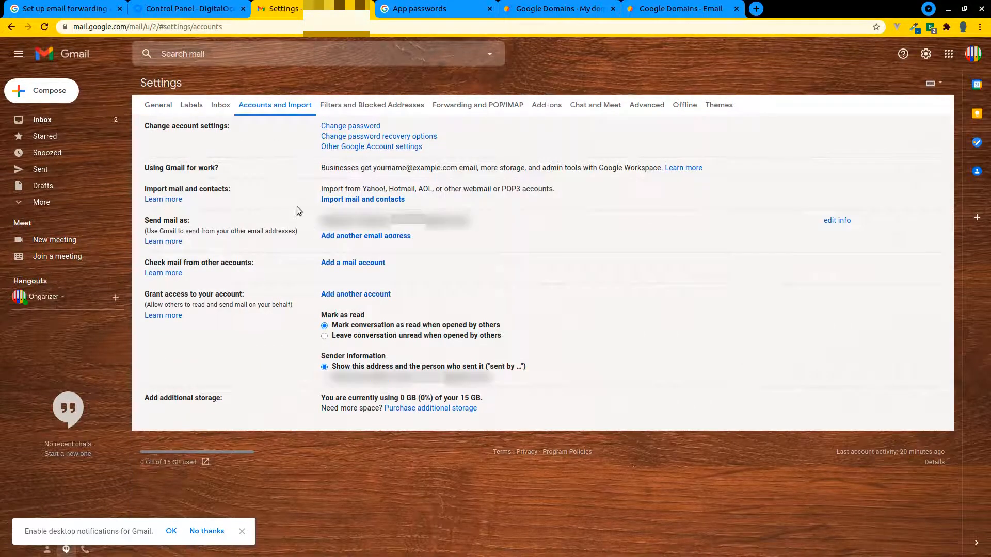
{"action": "left_click", "coordinate": [349, 237]}
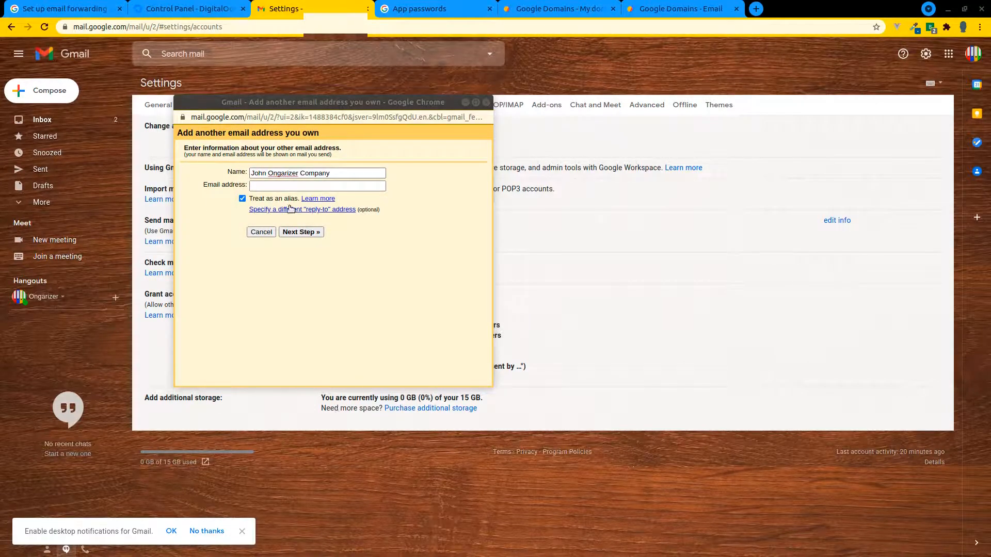
{"action": "left_click", "coordinate": [279, 186]}
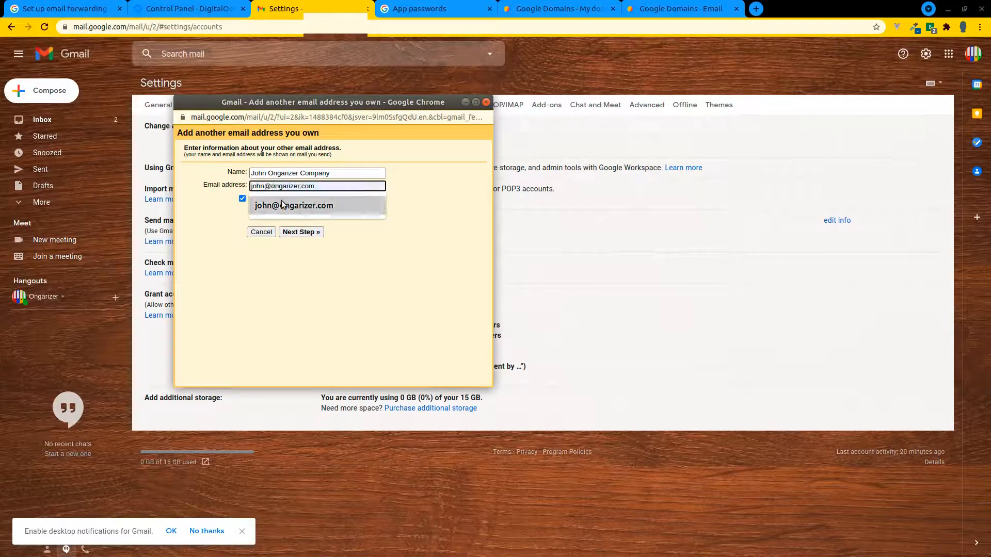
{"action": "left_click", "coordinate": [281, 205]}
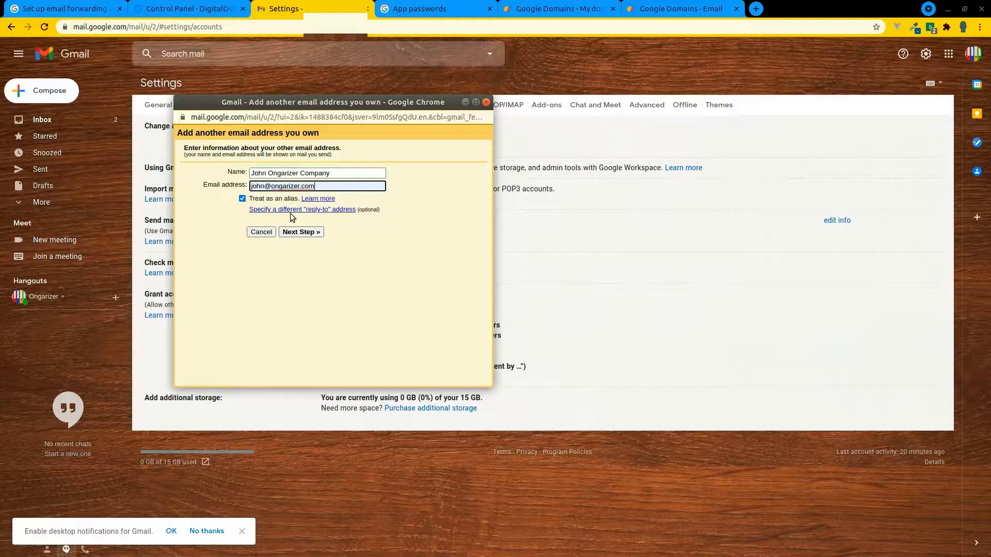
{"action": "left_click", "coordinate": [303, 231]}
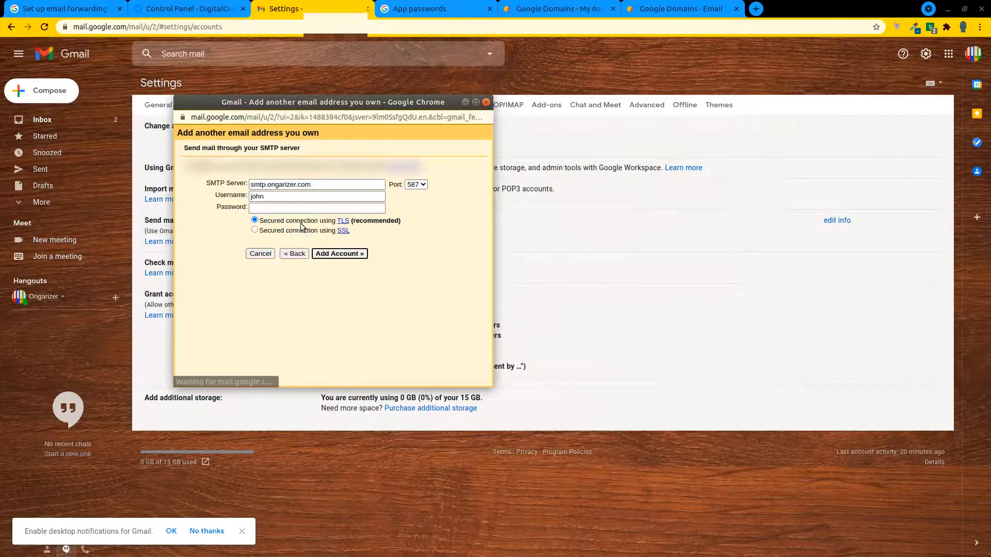
- Set the SMTP server to smtp.gmail.com, paste the saved app password, and add the account
{"action": "left_click", "coordinate": [312, 185]}
{"action": "key", "text": "BackSpace"}
{"action": "key", "text": "BackSpace"}
{"action": "key", "text": "BackSpace"}
{"action": "key", "text": "BackSpace"}
{"action": "key", "text": "BackSpace"}
{"action": "key", "text": "BackSpace"}
{"action": "key", "text": "BackSpace"}
{"action": "key", "text": "BackSpace"}
{"action": "key", "text": "BackSpace"}
{"action": "key", "text": "BackSpace"}
{"action": "key", "text": "BackSpace"}
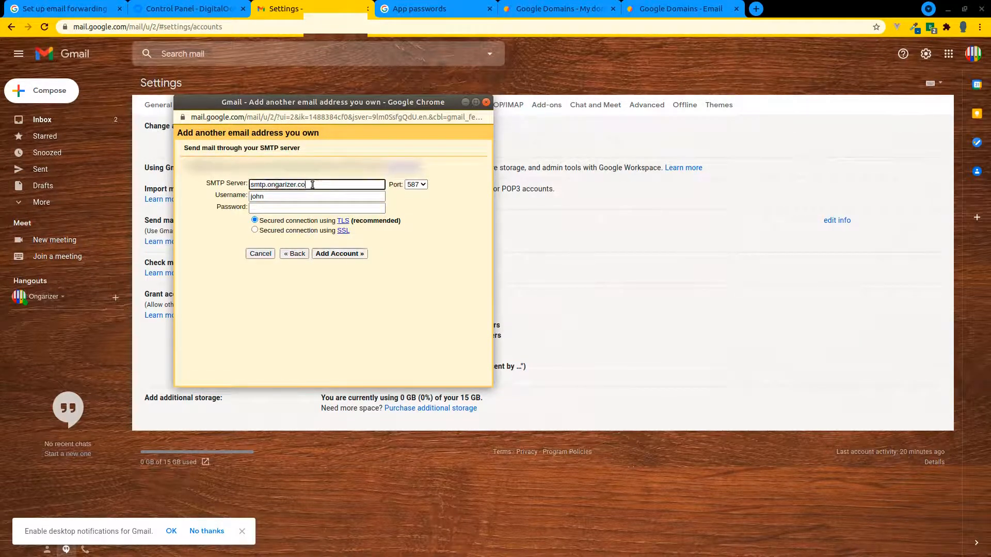
{"action": "key", "text": "BackSpace"}
{"action": "key", "text": "BackSpace"}
{"action": "key", "text": "BackSpace"}
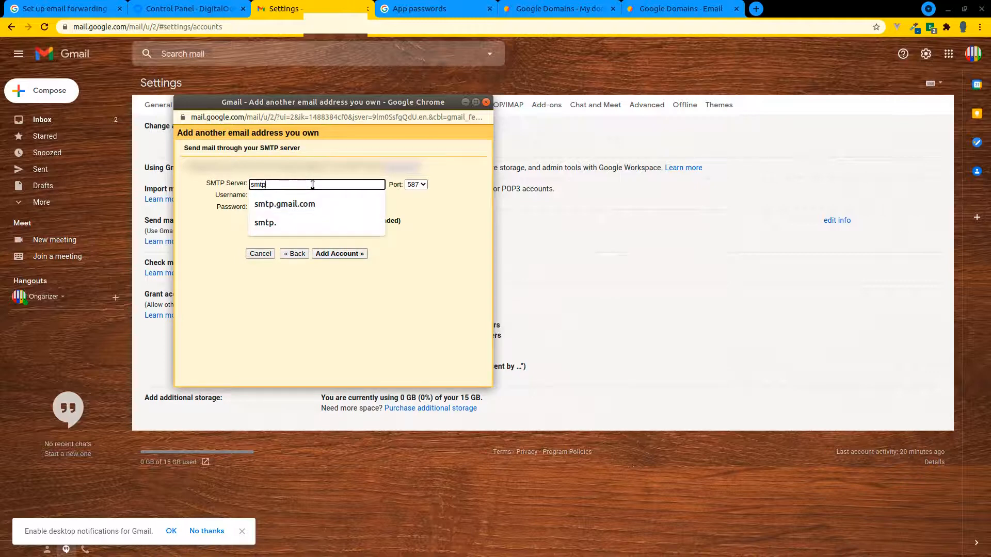
{"action": "left_click", "coordinate": [299, 204]}
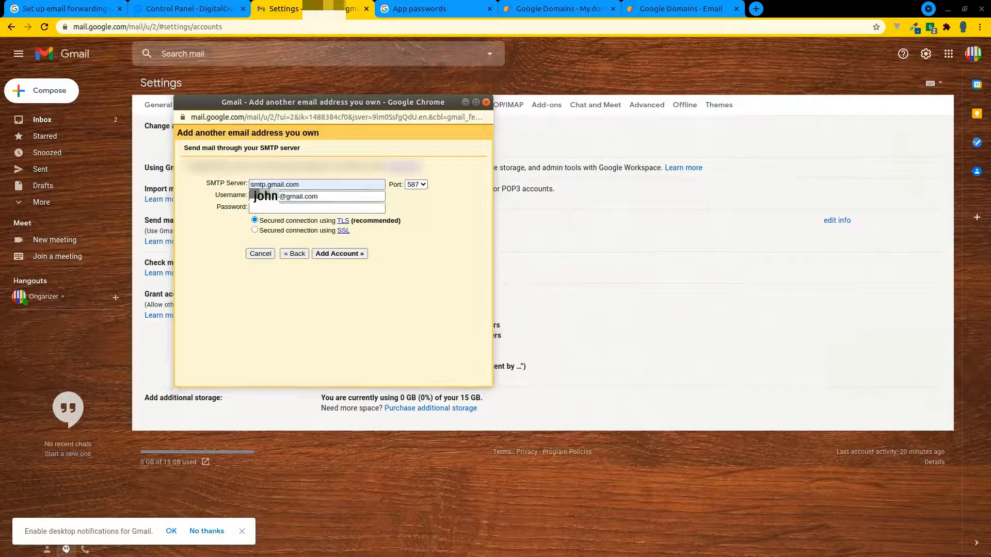
{"action": "key", "text": "alt+Tab"}
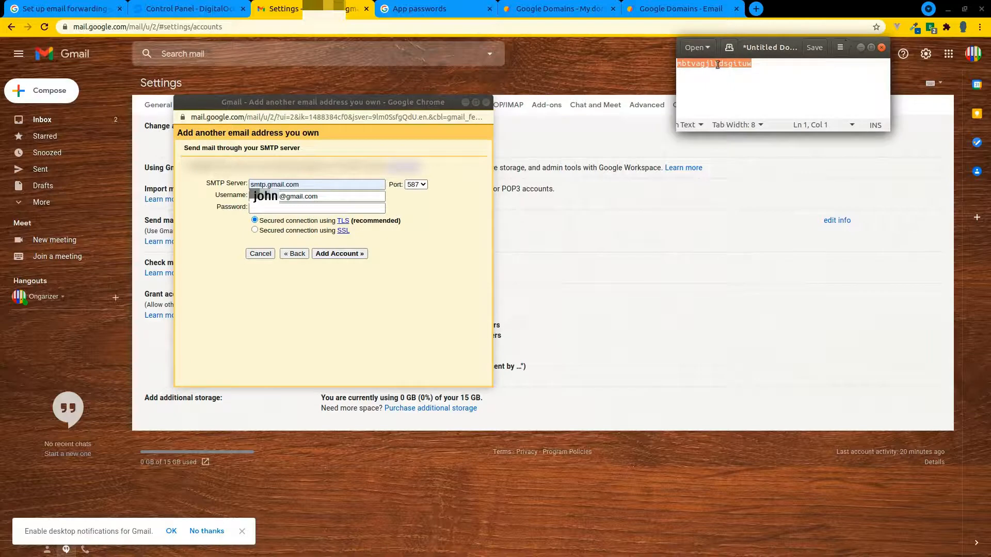
{"action": "right_click", "coordinate": [717, 64]}
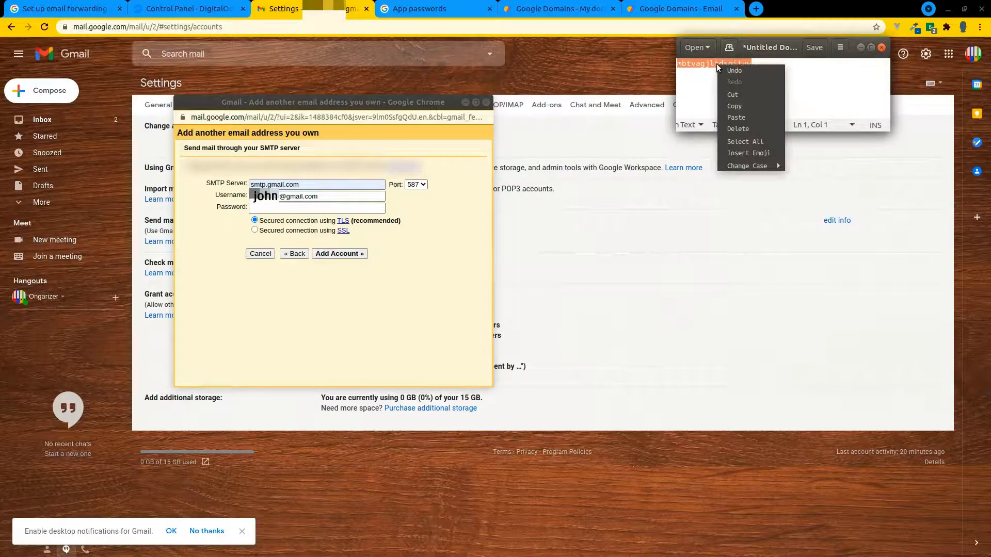
{"action": "left_click", "coordinate": [732, 106]}
{"action": "key", "text": "alt+Tab"}
{"action": "left_click", "coordinate": [264, 208]}
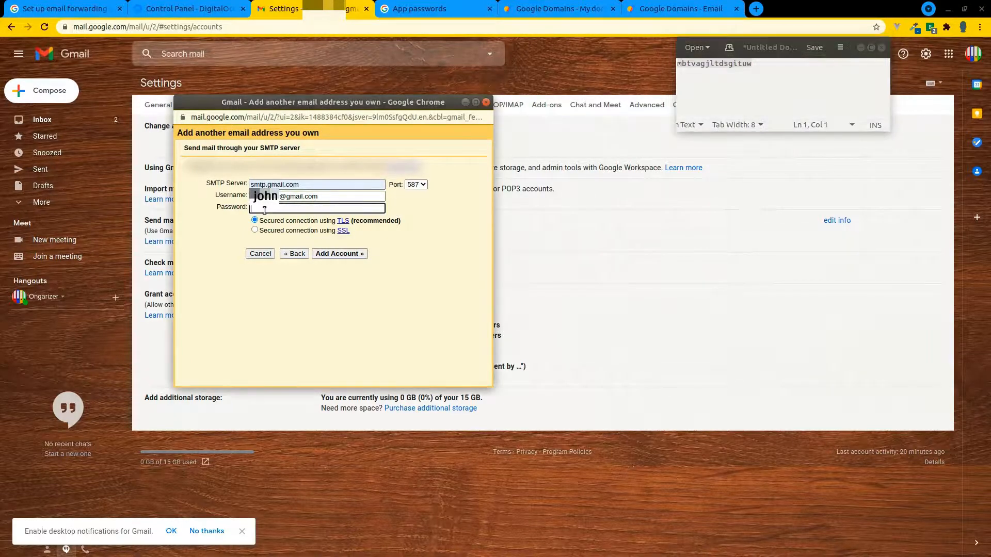
{"action": "right_click", "coordinate": [265, 210]}
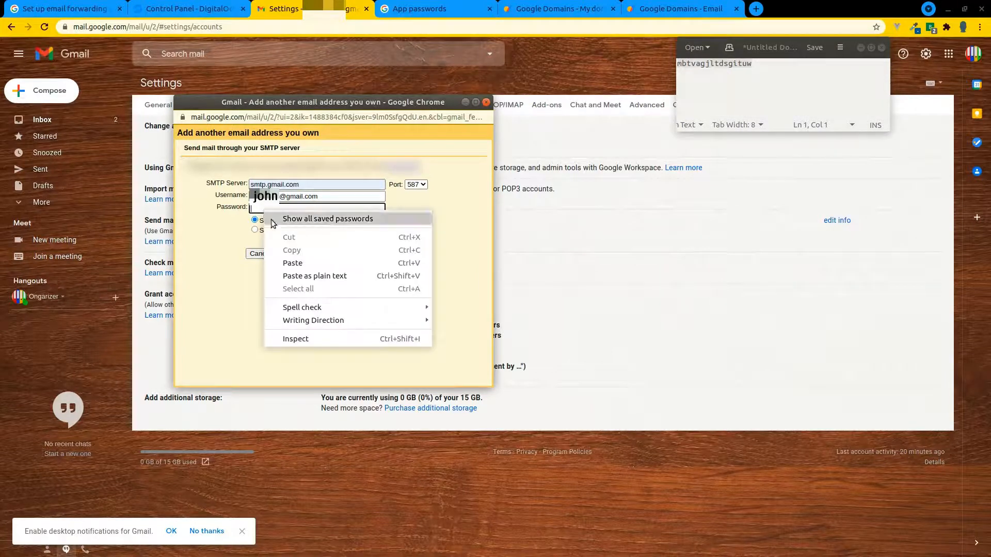
{"action": "left_click", "coordinate": [286, 263]}
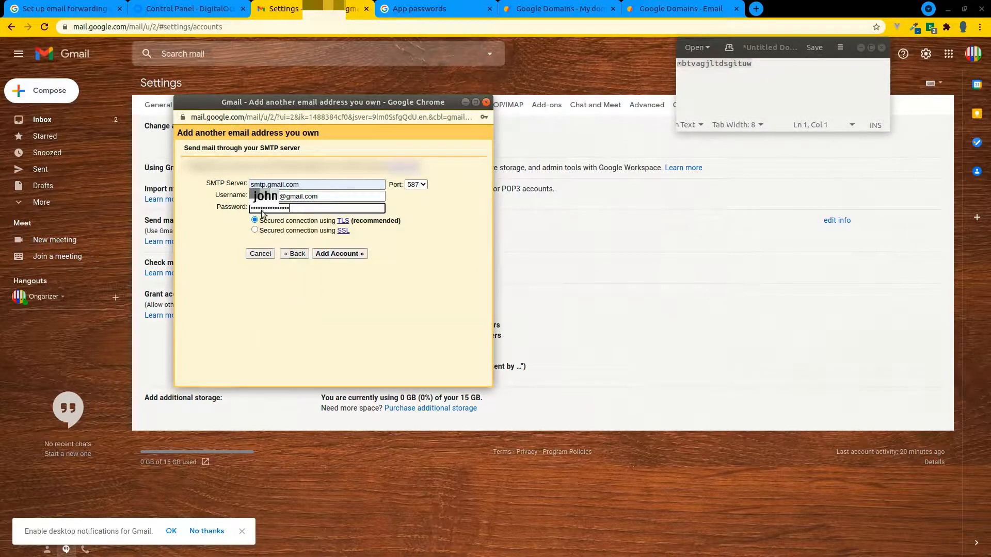
{"action": "left_click", "coordinate": [333, 254]}
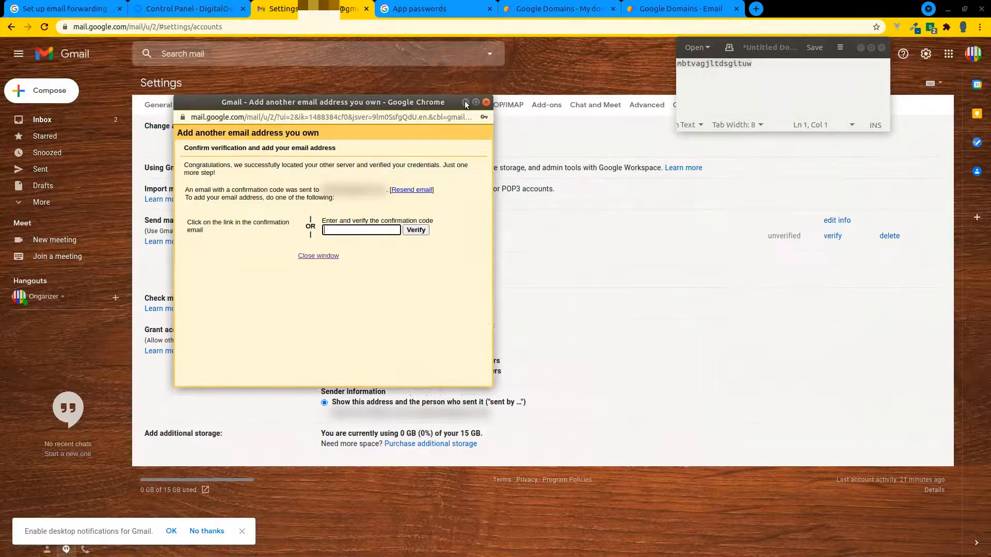
- Open Gmail's confirmation email and follow its link to confirm the send-as address
{"action": "left_click", "coordinate": [465, 102]}
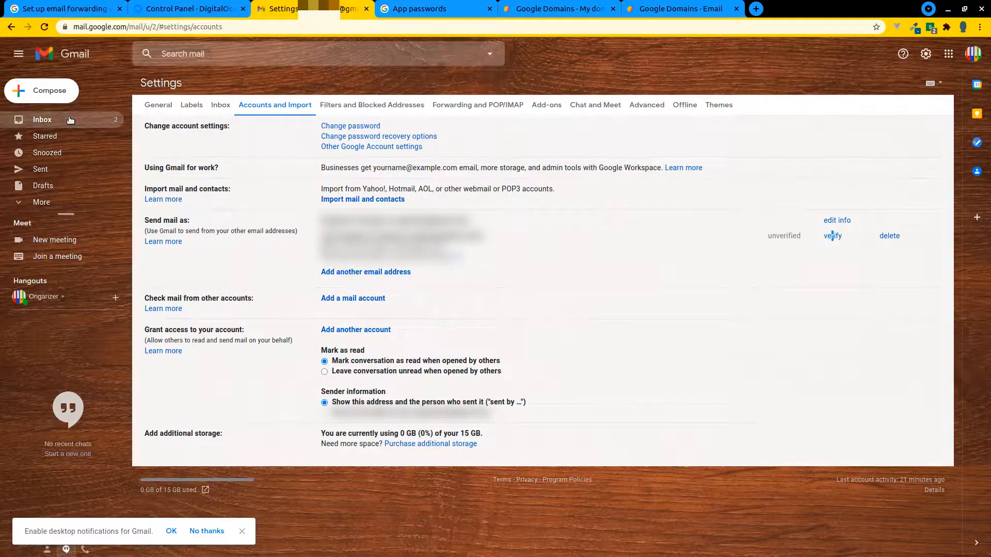
{"action": "left_click", "coordinate": [70, 119]}
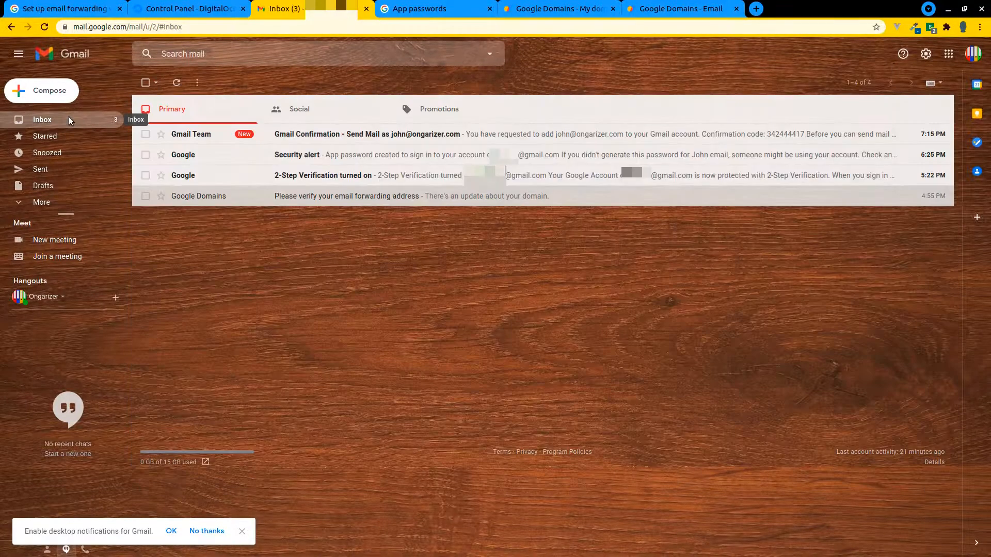
{"action": "left_click", "coordinate": [183, 134]}
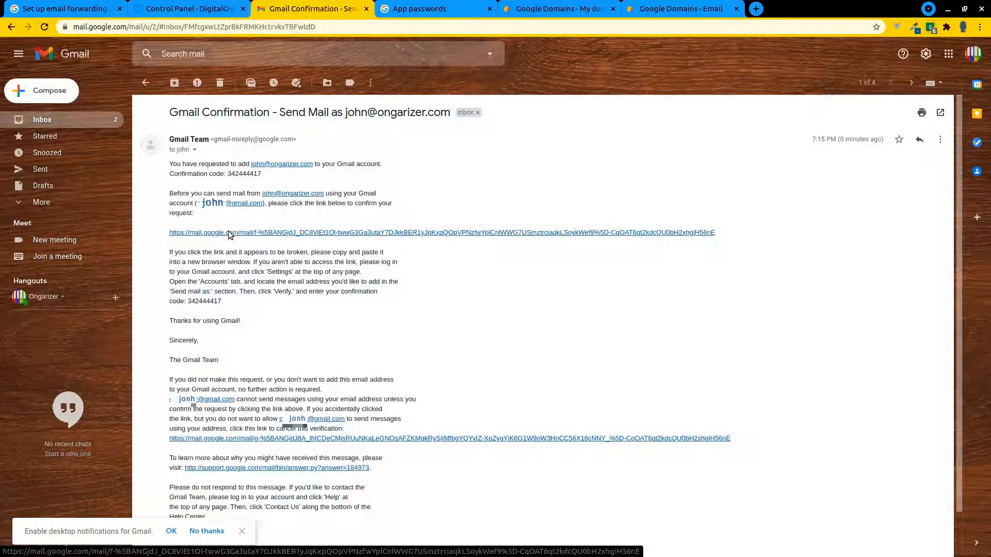
{"action": "left_click", "coordinate": [230, 233]}
{"action": "left_click", "coordinate": [49, 140]}
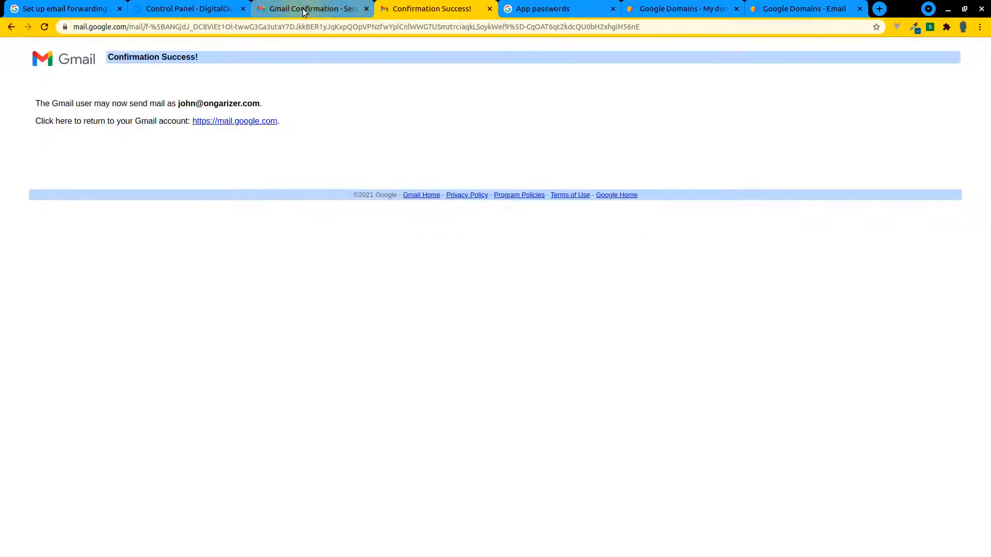
- Copy the confirmation code from the email into the verification popup and verify it
{"action": "left_click", "coordinate": [305, 8]}
{"action": "left_click_drag", "start_coordinate": [222, 301], "coordinate": [186, 302]}
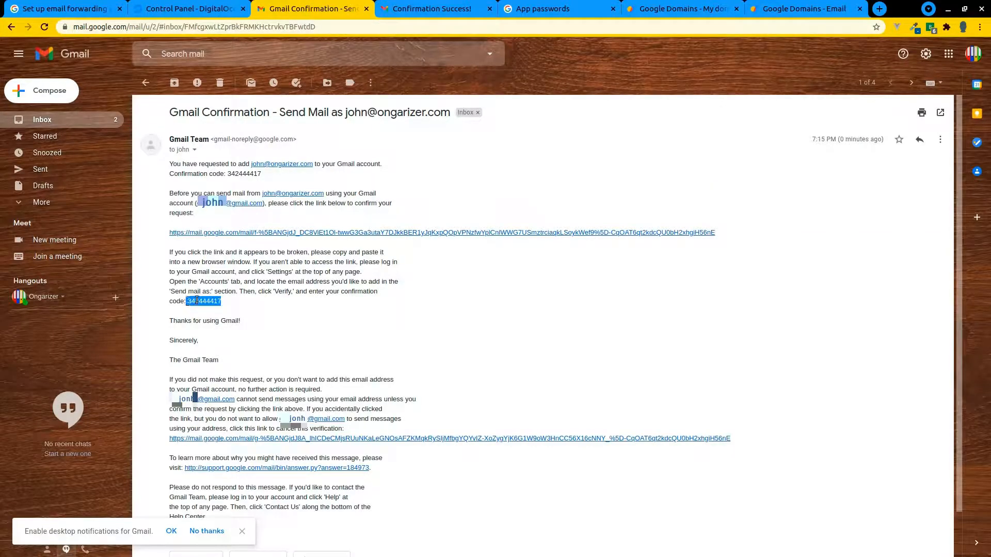
{"action": "right_click", "coordinate": [190, 295]}
{"action": "left_click", "coordinate": [199, 303]}
{"action": "key", "text": "alt+Tab"}
{"action": "right_click", "coordinate": [339, 207]}
{"action": "left_click", "coordinate": [383, 275]}
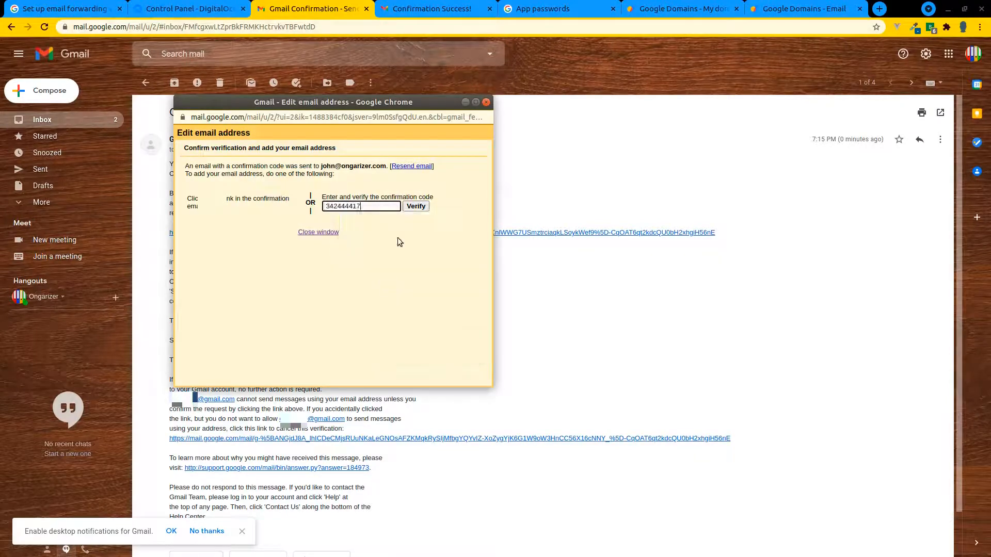
{"action": "left_click", "coordinate": [416, 206]}
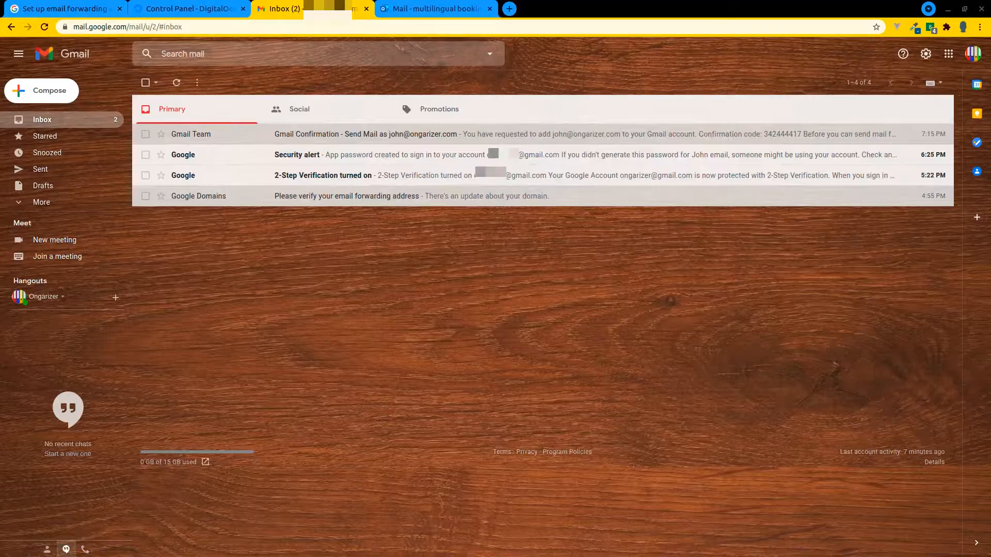
{"action": "left_click", "coordinate": [925, 57]}
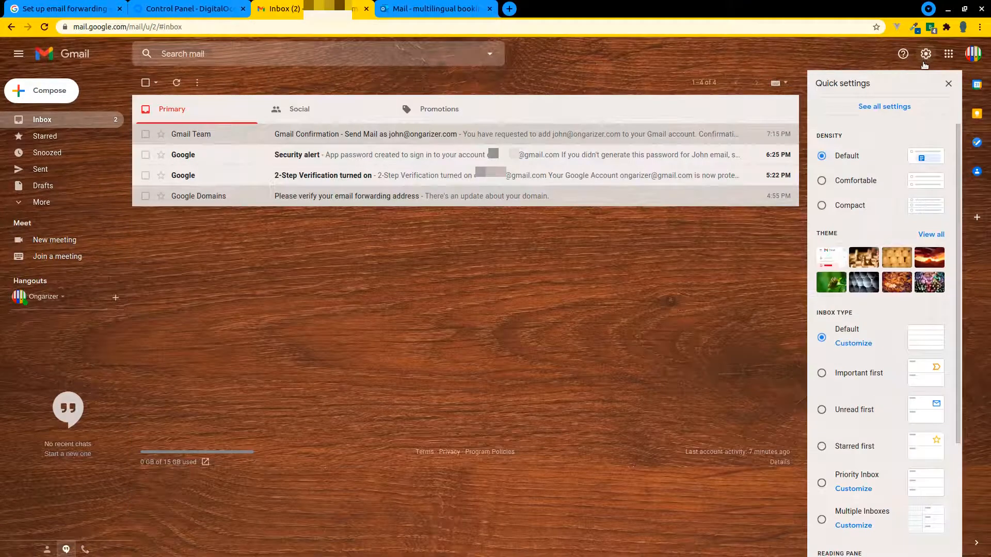
- Set Gmail to reply from the same address each message was sent to
{"action": "left_click", "coordinate": [891, 107]}
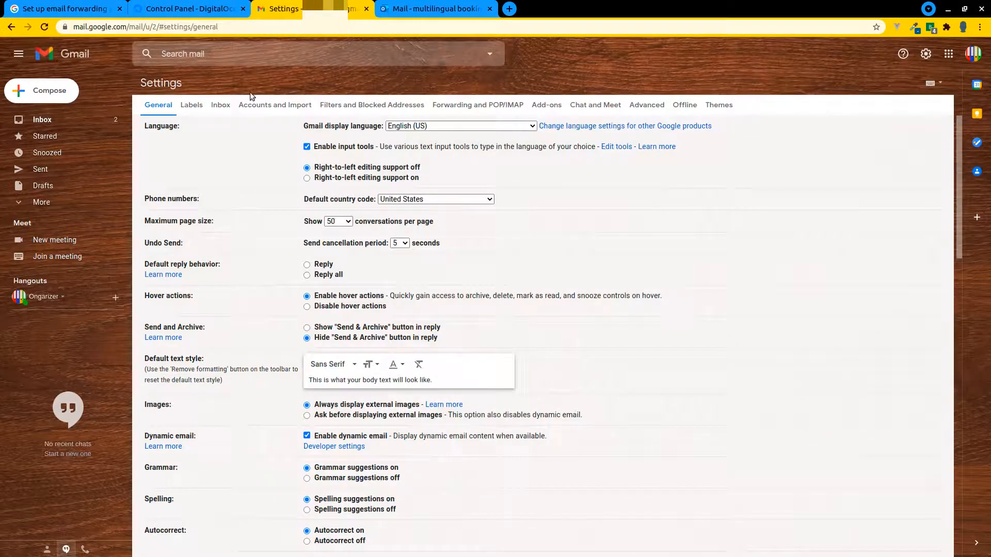
{"action": "left_click", "coordinate": [248, 105]}
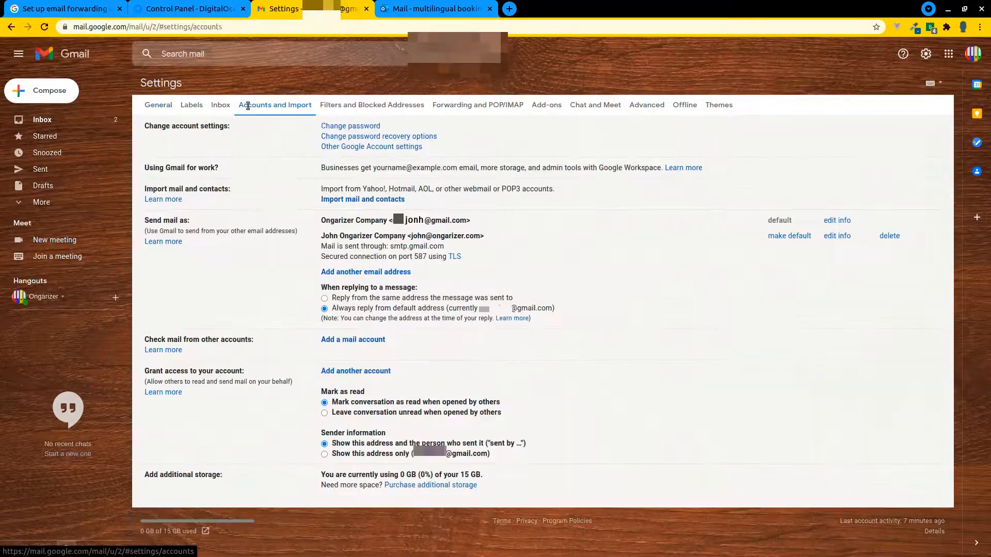
{"action": "left_click", "coordinate": [323, 299]}
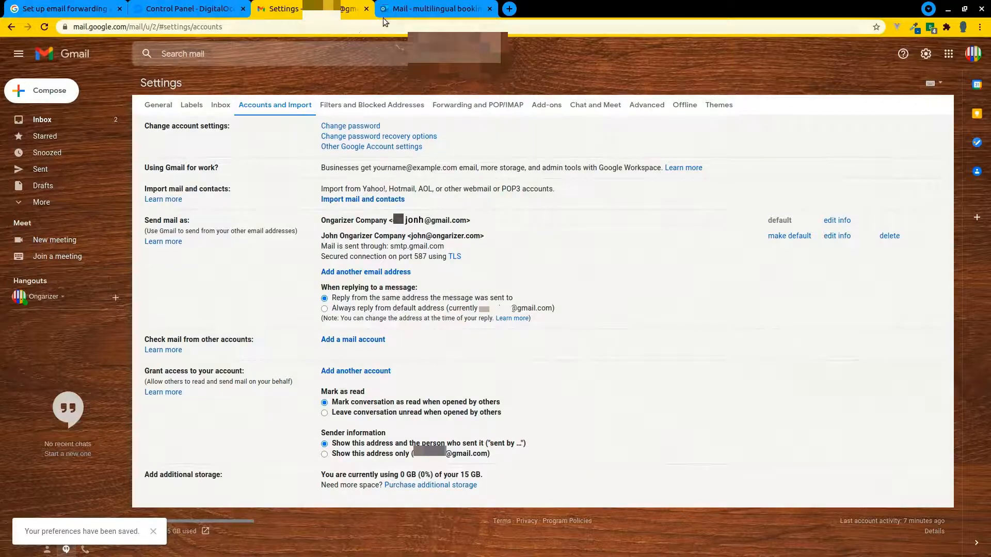
- Send the 'First Email' test message from Outlook to the ongarizer.com address
{"action": "left_click", "coordinate": [432, 9]}
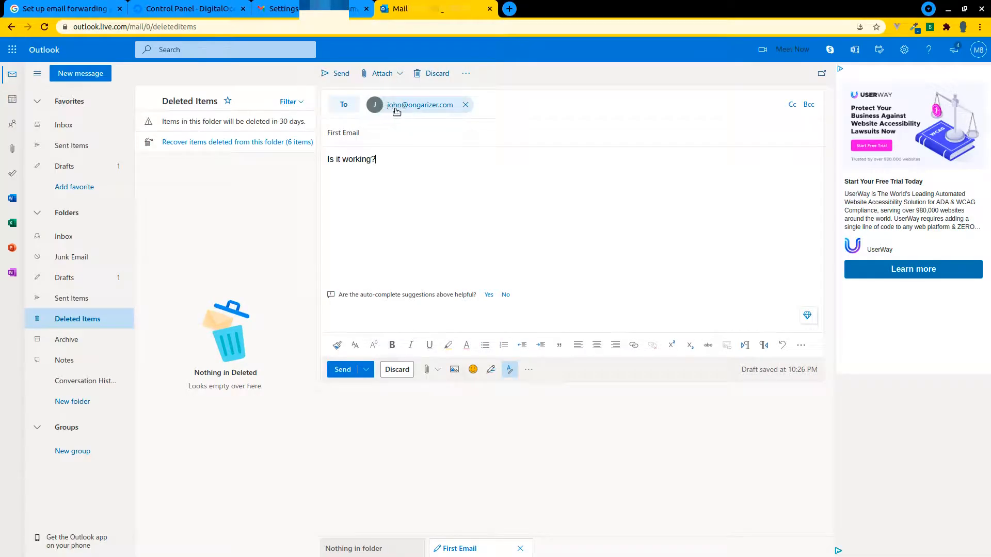
{"action": "left_click", "coordinate": [349, 371]}
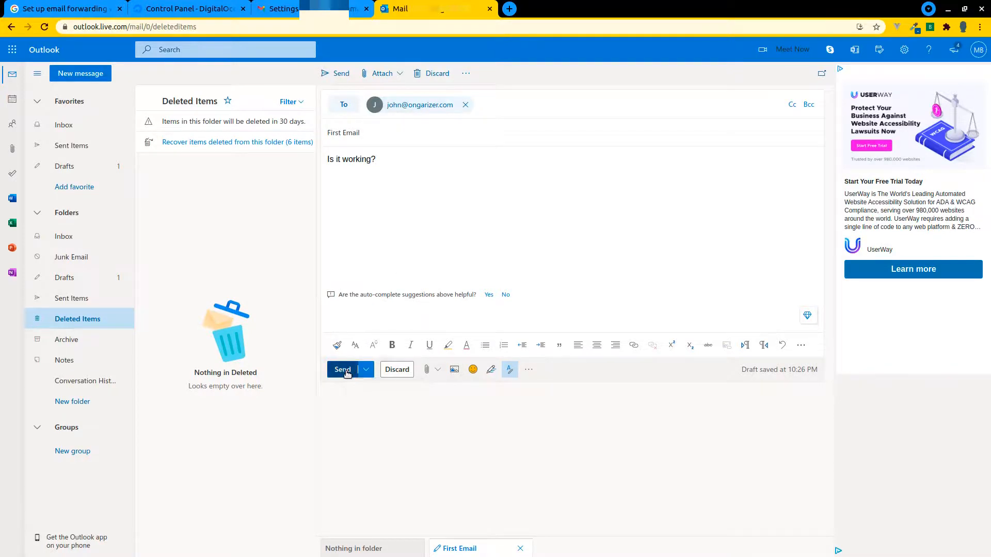
{"action": "left_click", "coordinate": [275, 10]}
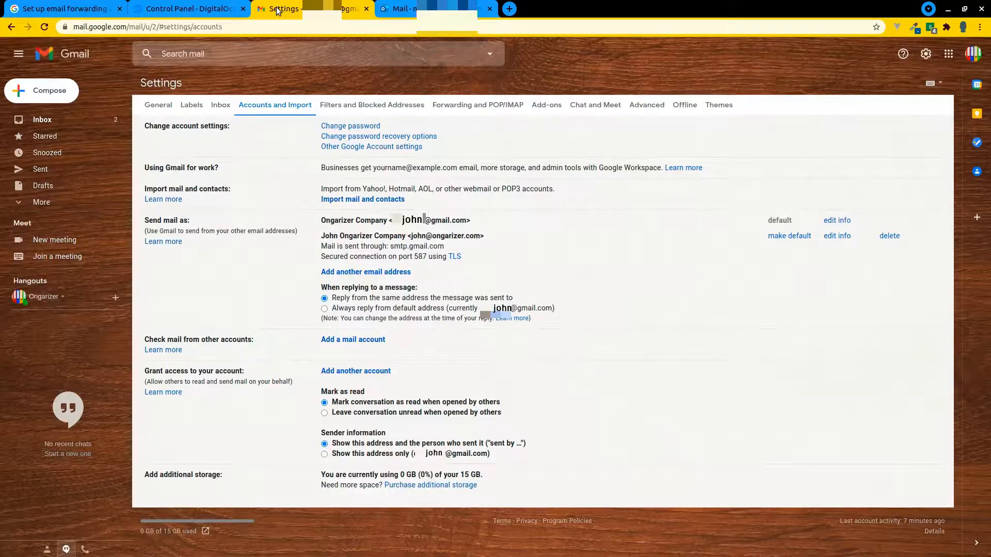
- Reply 'Yes, it is working.' to the First Email test message, then begin a blank new email
{"action": "left_click", "coordinate": [60, 123]}
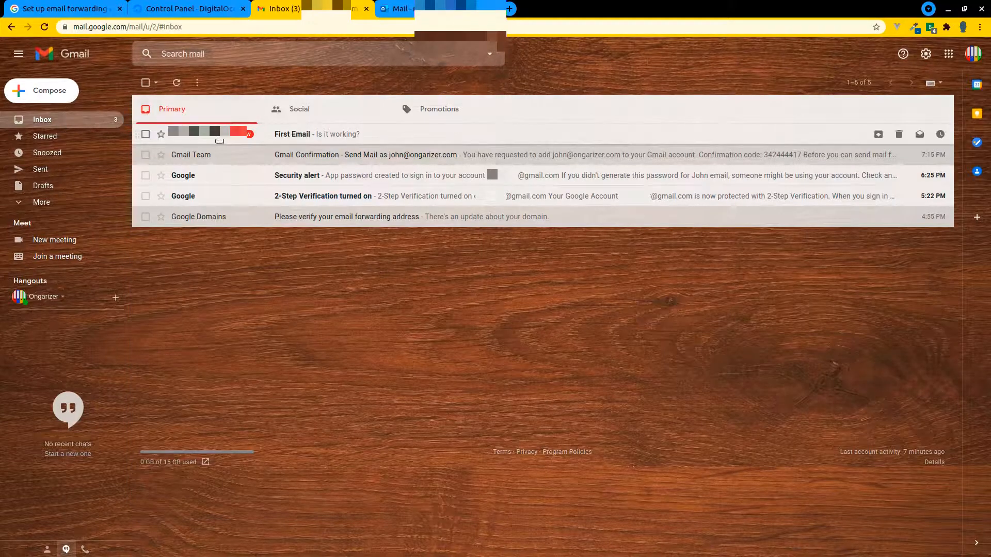
{"action": "left_click", "coordinate": [299, 135]}
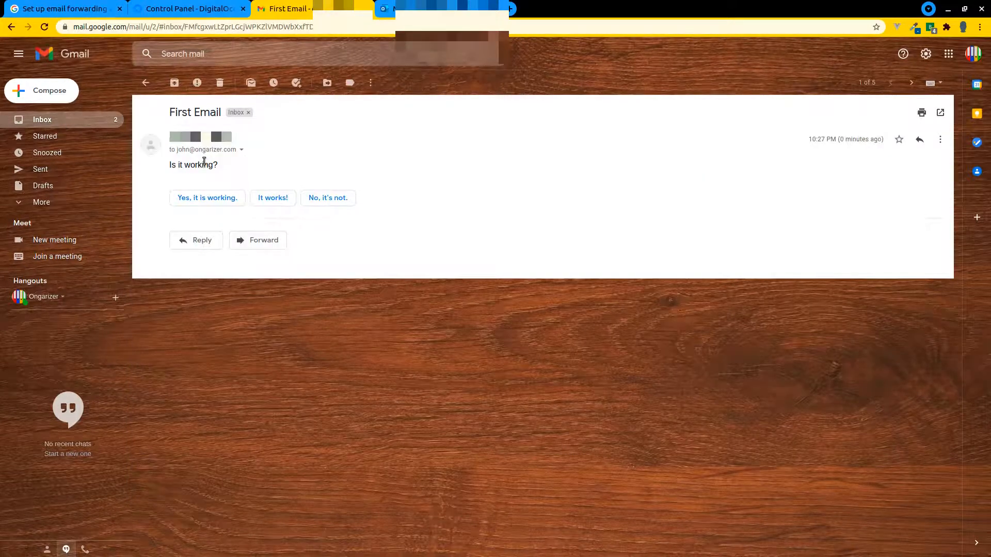
{"action": "left_click", "coordinate": [202, 200]}
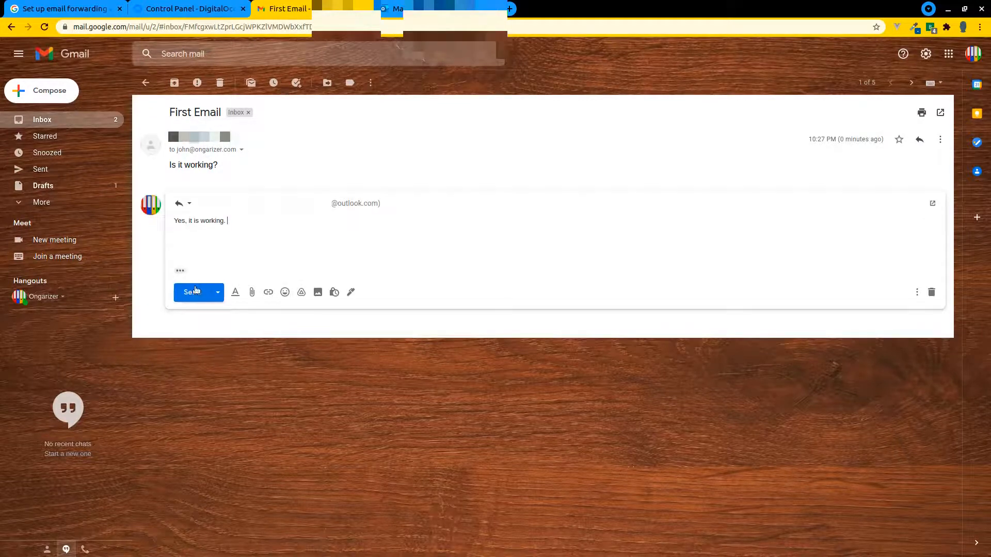
{"action": "left_click", "coordinate": [192, 292]}
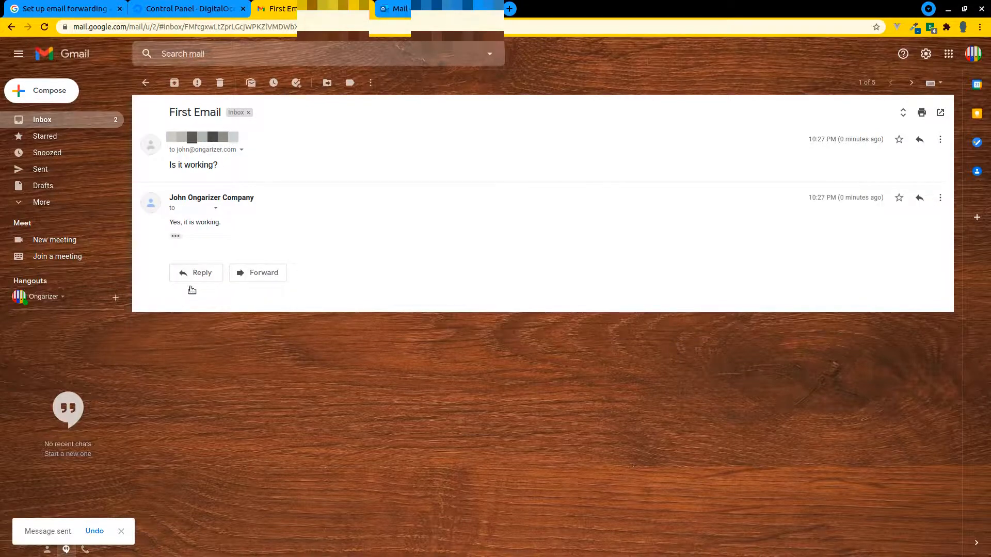
{"action": "left_click", "coordinate": [177, 268]}
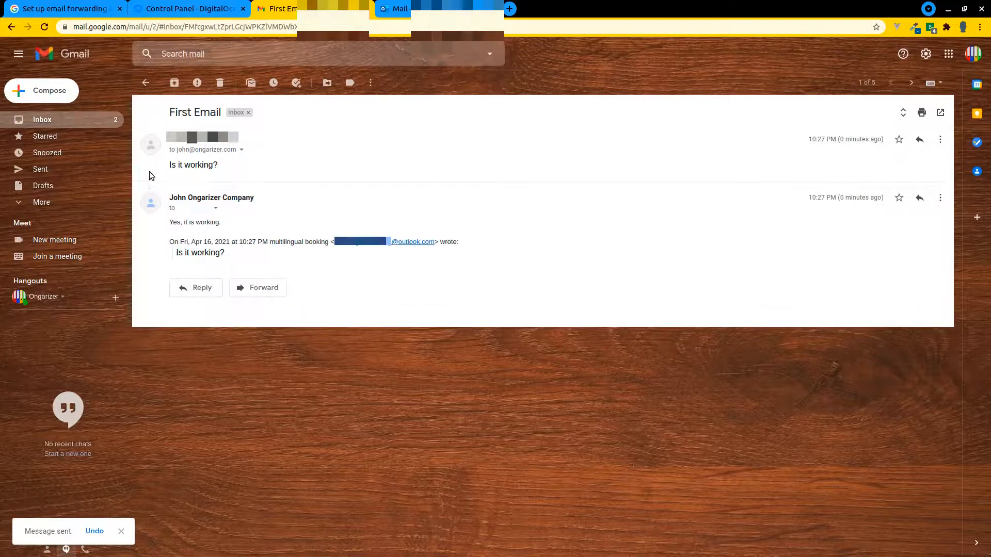
{"action": "left_click", "coordinate": [39, 100]}
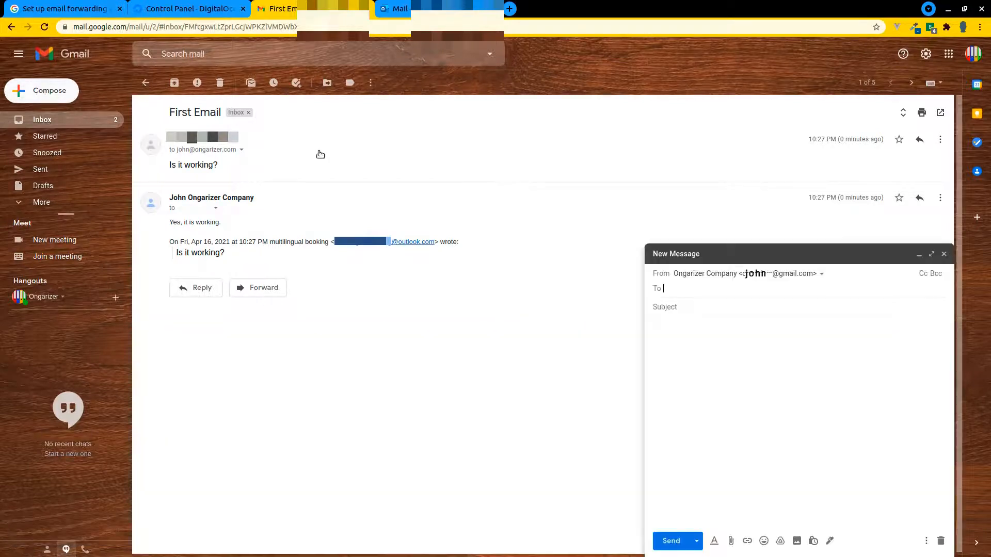
- Set the sender to the ongarizer.com address and enter the Outlook account as recipient
{"action": "left_click", "coordinate": [821, 274]}
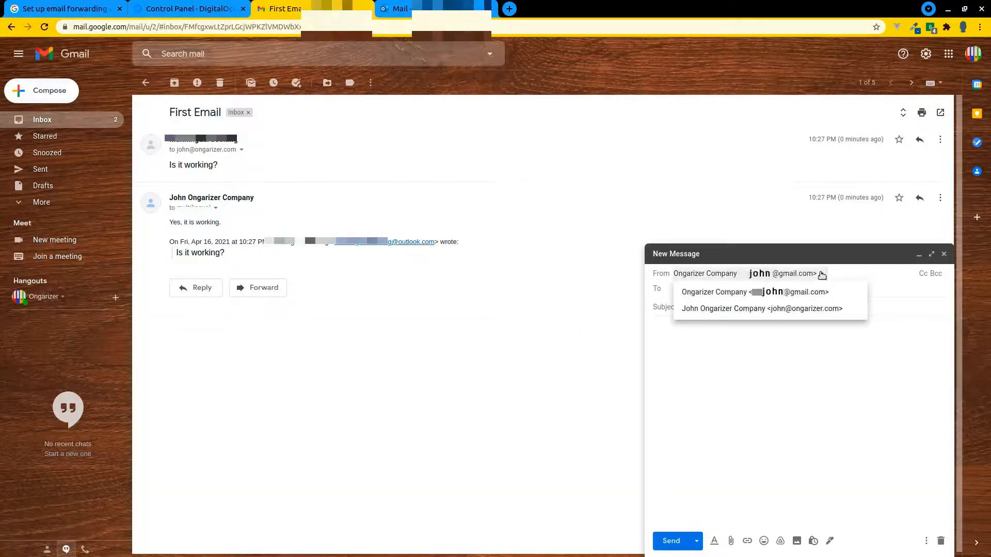
{"action": "left_click", "coordinate": [778, 309]}
{"action": "left_click", "coordinate": [681, 293]}
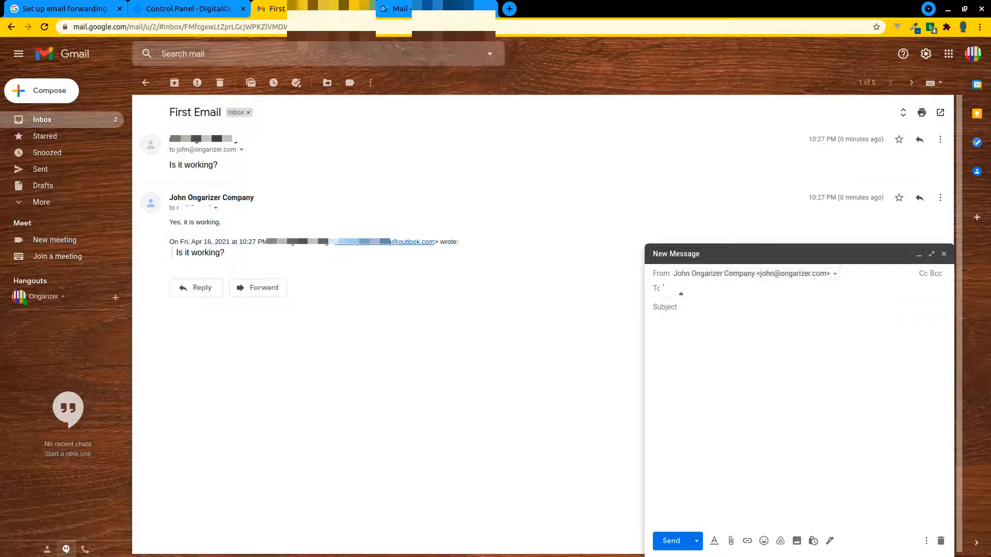
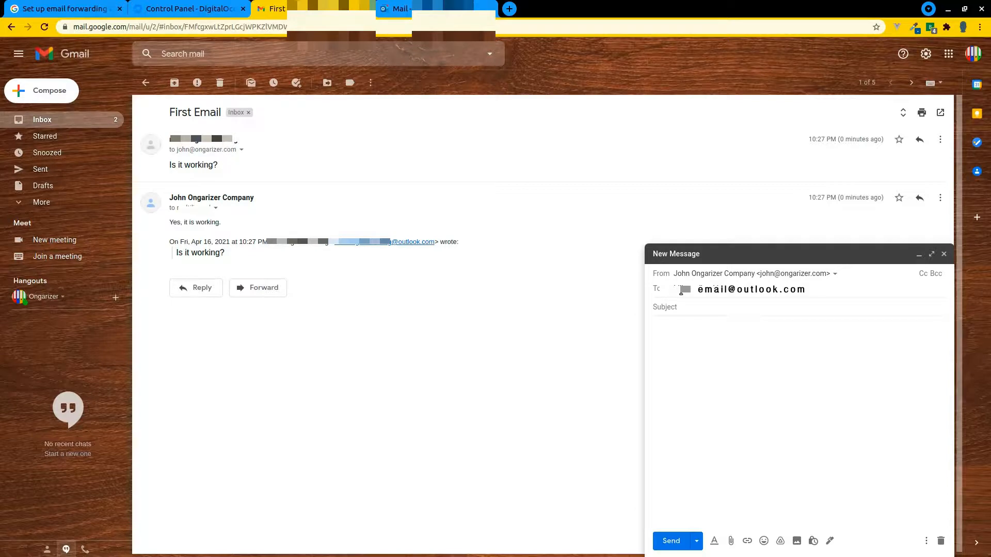
- Add subject 'Send Email' and body 'Email Content', send it, and switch to Outlook
{"action": "left_click", "coordinate": [674, 306]}
{"action": "type", "text": "Send Email"}
{"action": "left_click", "coordinate": [680, 311]}
{"action": "type", "text": "Email Content"}
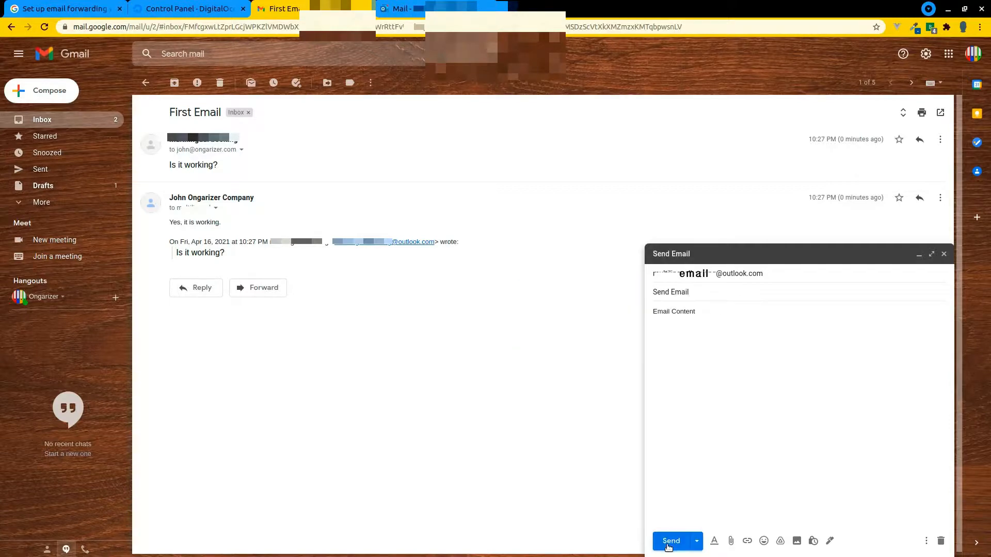
{"action": "left_click", "coordinate": [669, 541]}
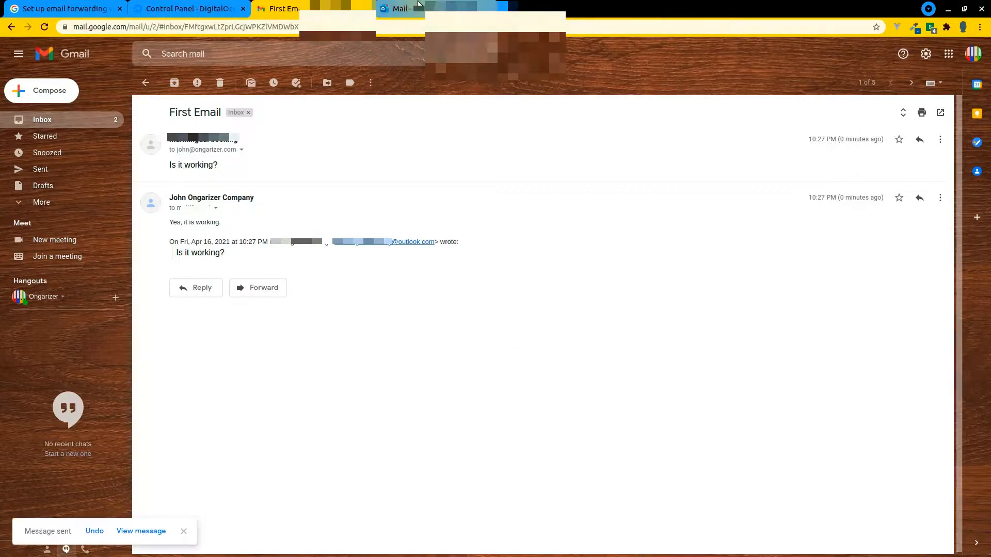
{"action": "left_click", "coordinate": [418, 4]}
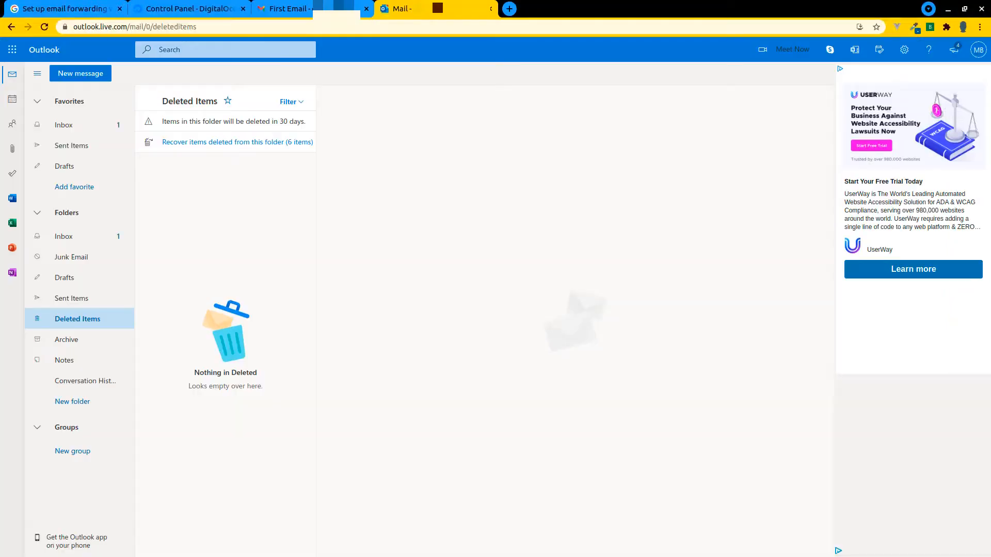
- Confirm the 'Yes, it is working.' reply and the 'Send Email' message arrived in the Outlook inbox
{"action": "left_click", "coordinate": [76, 126]}
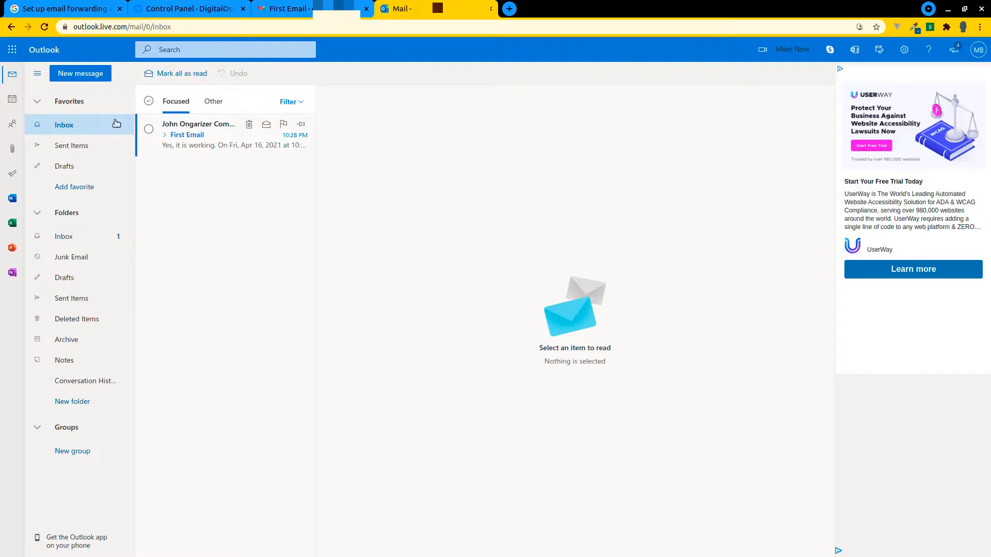
{"action": "left_click", "coordinate": [83, 126]}
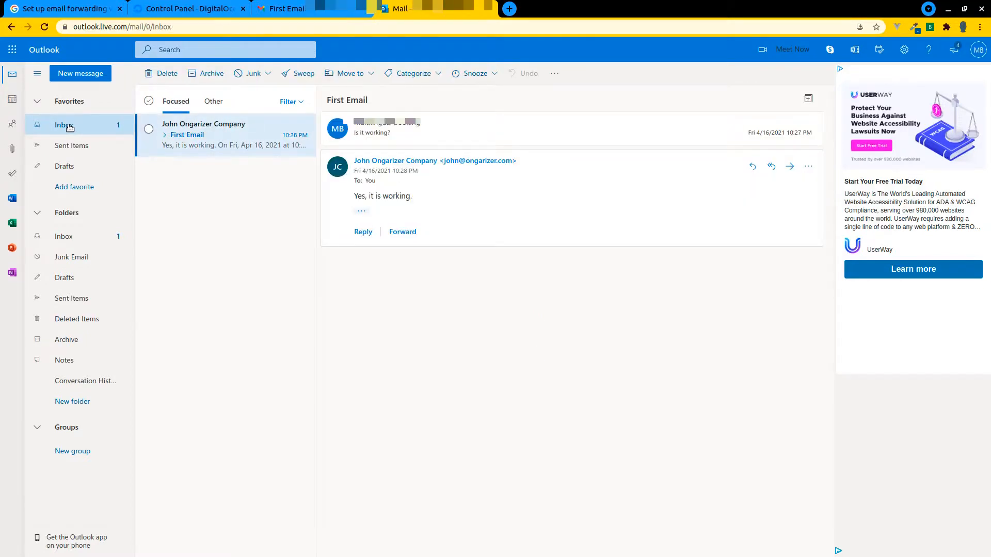
{"action": "left_click", "coordinate": [201, 123]}
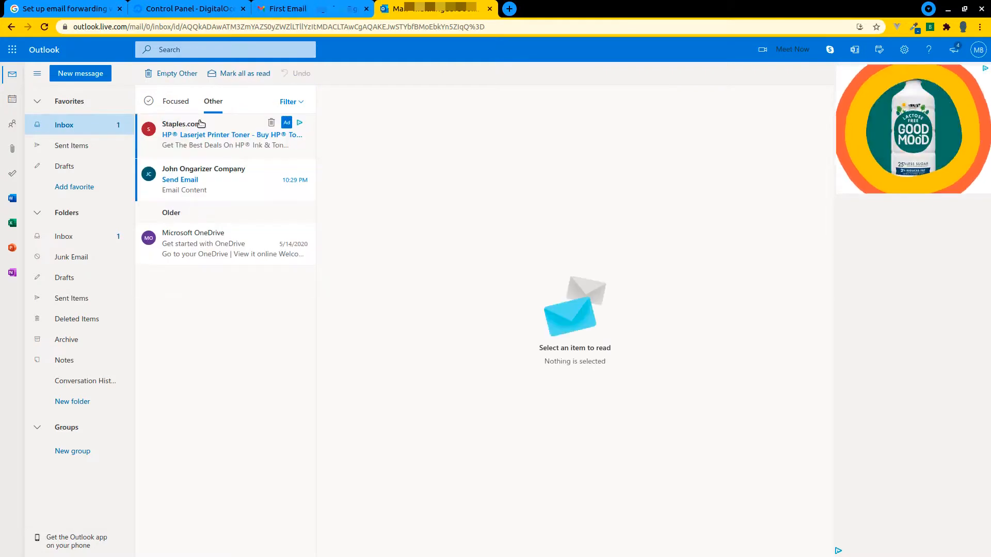